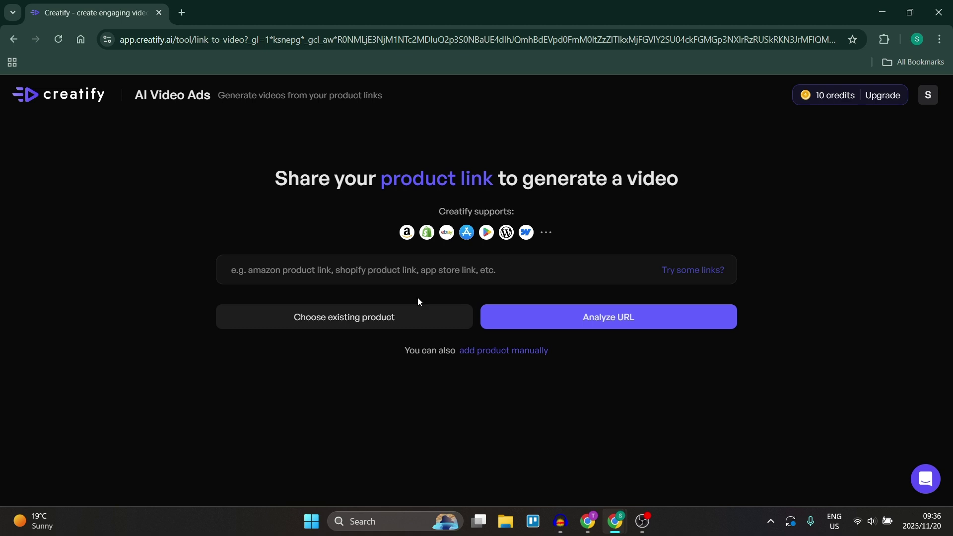
Step: Open the list of existing products to choose one for the video
{"action": "left_click", "coordinate": [335, 320]}
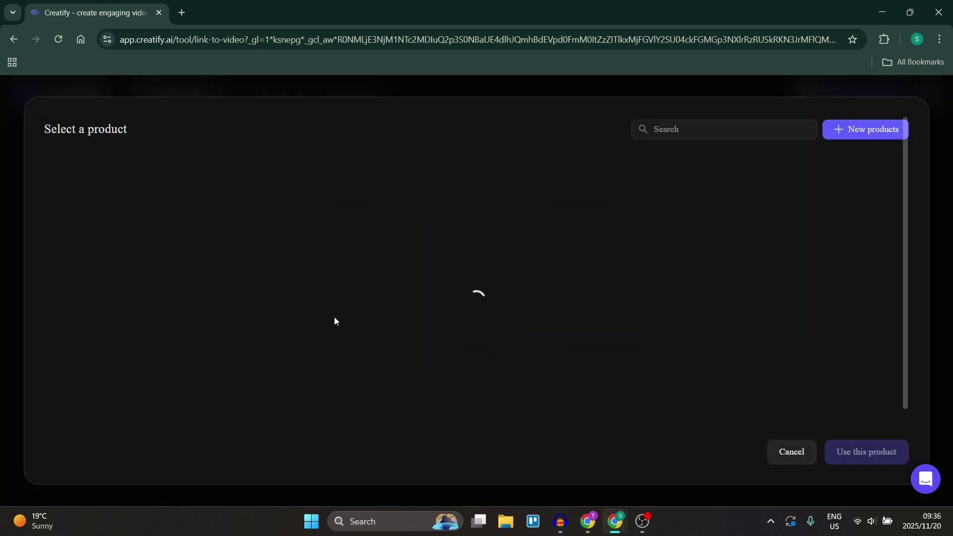
{"action": "mouse_move", "coordinate": [170, 209]}
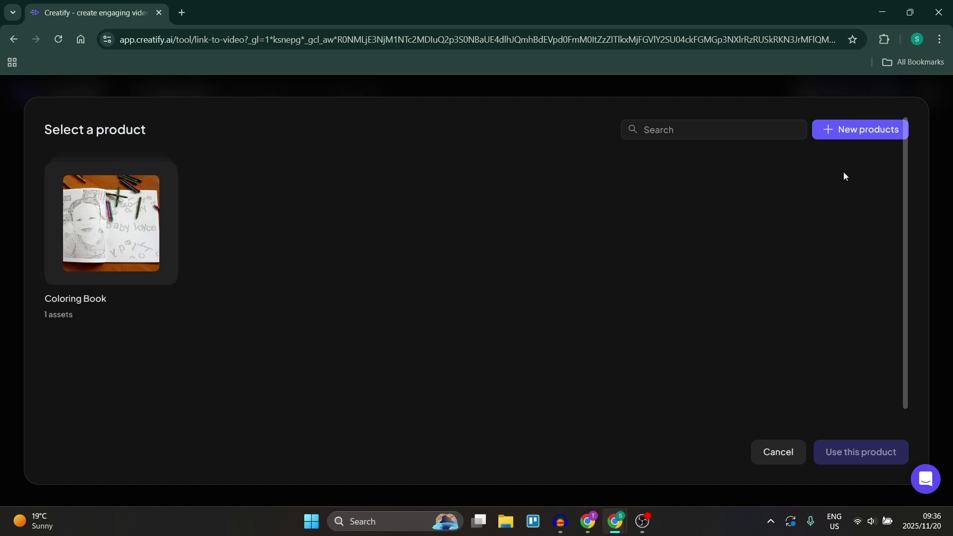
{"action": "left_click", "coordinate": [851, 129]}
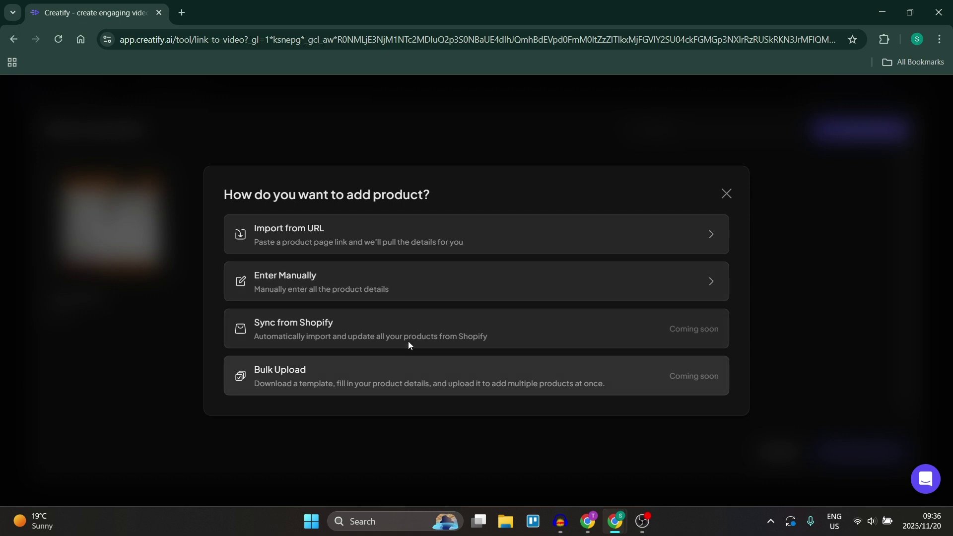
{"action": "left_click", "coordinate": [398, 286]}
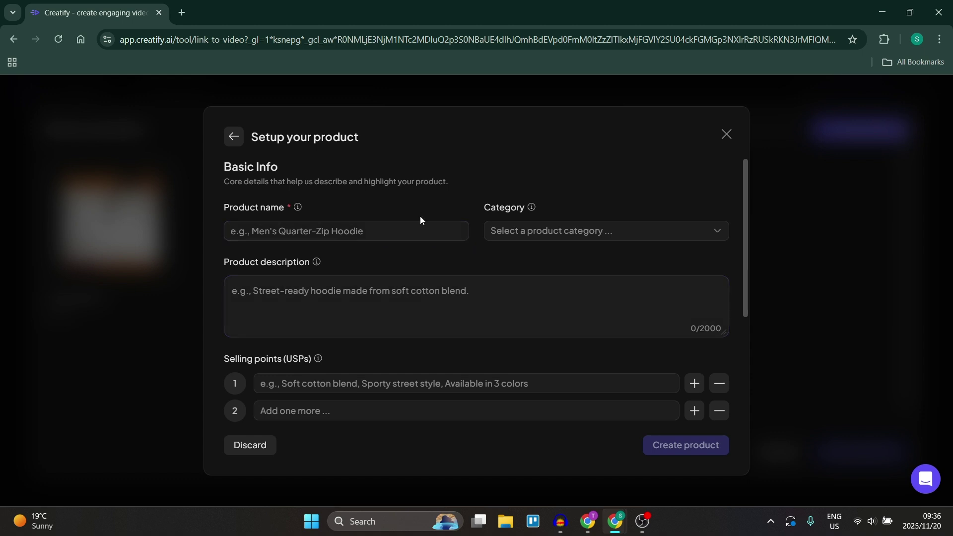
{"action": "left_click", "coordinate": [461, 311]}
{"action": "scroll", "coordinate": [437, 405], "scroll_direction": "down", "scroll_amount": 4}
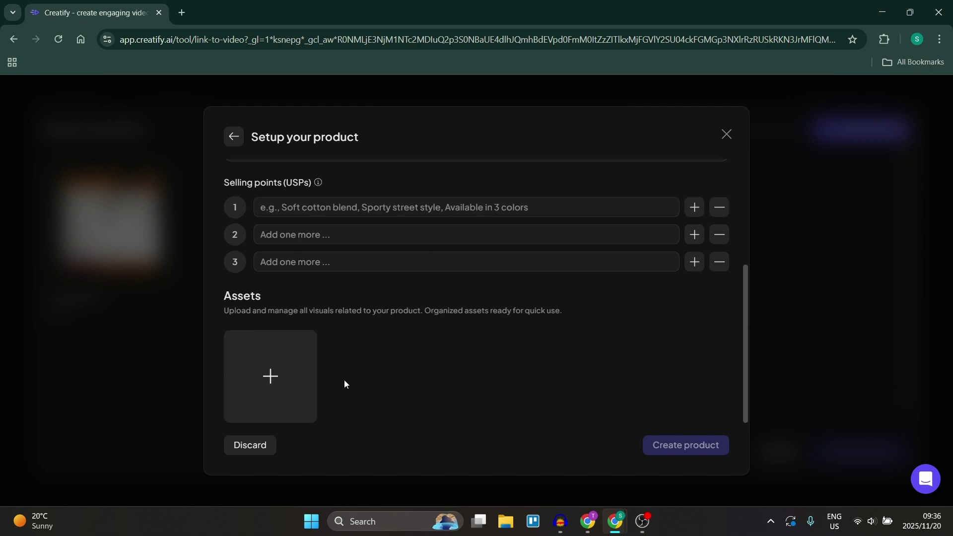
{"action": "left_click", "coordinate": [258, 449]}
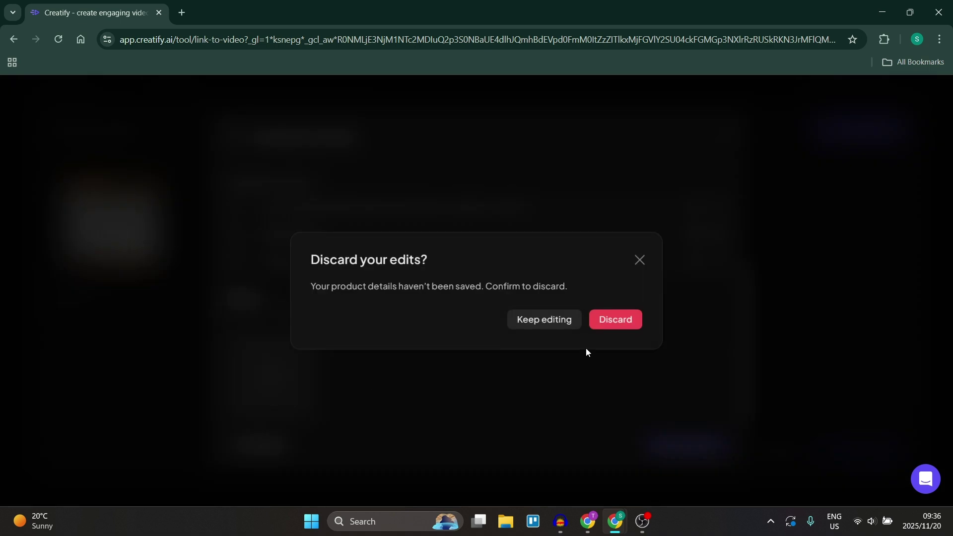
{"action": "left_click", "coordinate": [612, 321]}
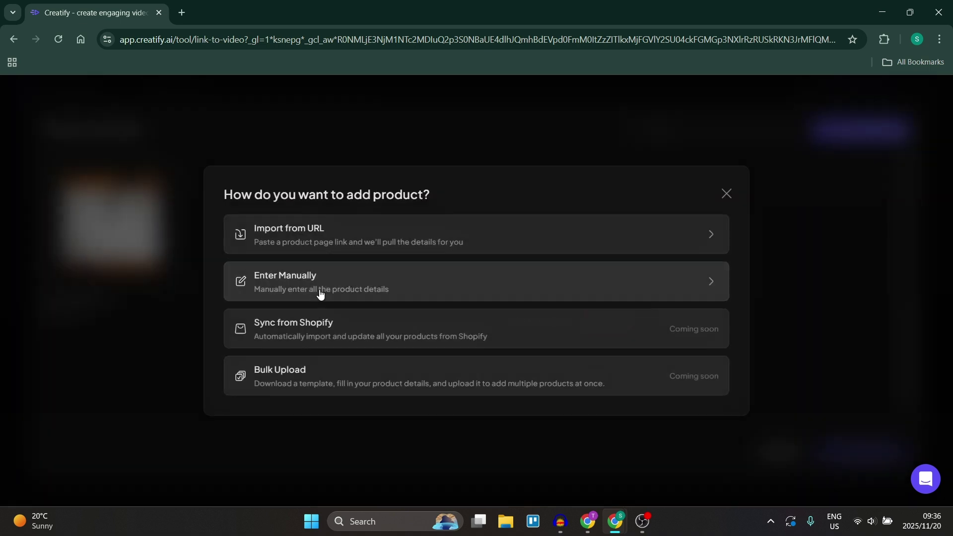
{"action": "left_click", "coordinate": [724, 194]}
Step: Select the existing Coloring Book product and use it for the video ad
{"action": "left_click", "coordinate": [112, 213]}
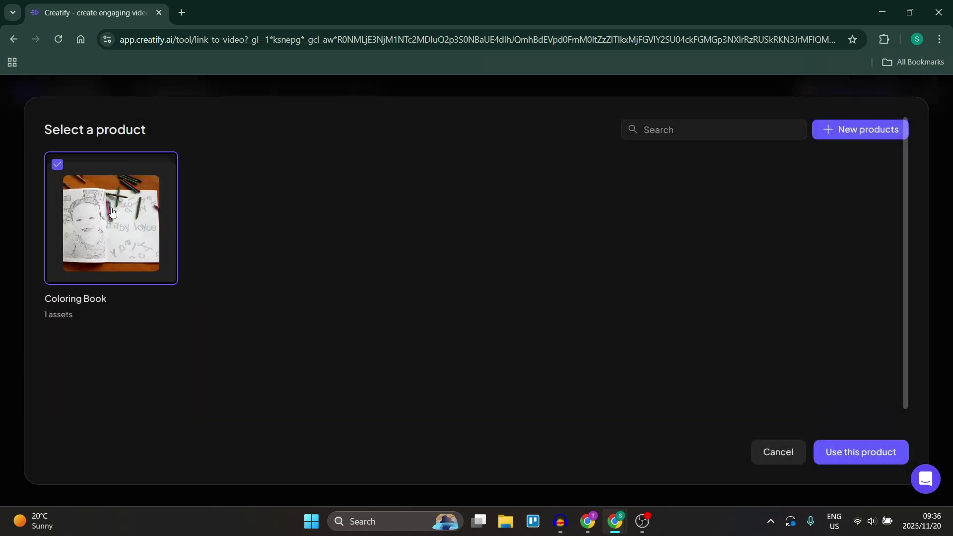
{"action": "left_click", "coordinate": [850, 457]}
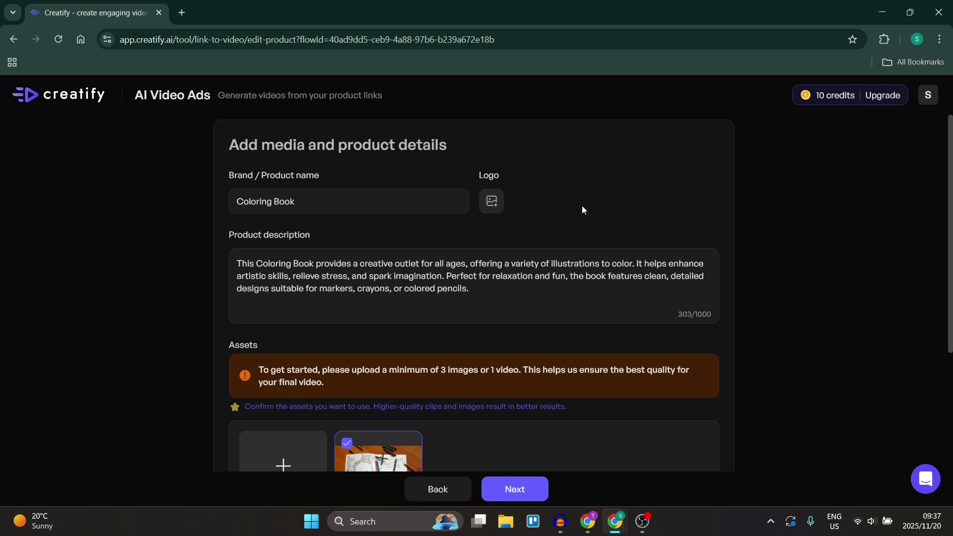
Step: Review the product's name, description, asset requirements and promotional option on the product details page
{"action": "scroll", "coordinate": [540, 294], "scroll_direction": "down", "scroll_amount": 1}
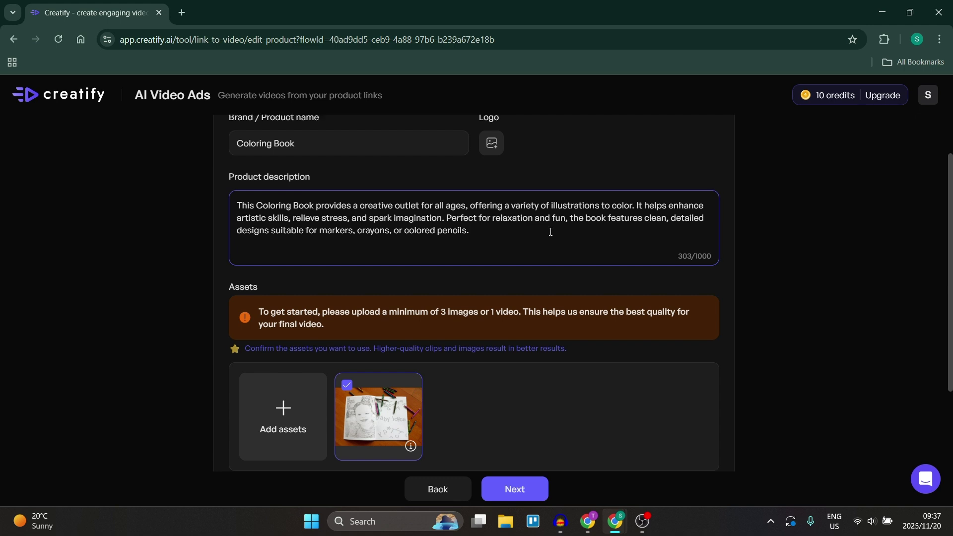
{"action": "scroll", "coordinate": [552, 224], "scroll_direction": "up", "scroll_amount": 1}
{"action": "scroll", "coordinate": [548, 234], "scroll_direction": "down", "scroll_amount": 2}
{"action": "scroll", "coordinate": [546, 245], "scroll_direction": "up", "scroll_amount": 2}
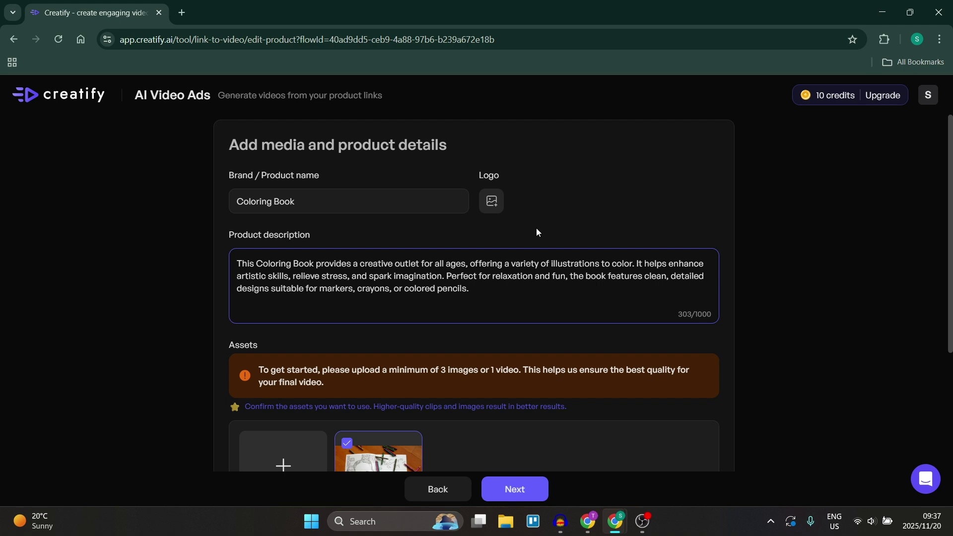
{"action": "scroll", "coordinate": [536, 228], "scroll_direction": "down", "scroll_amount": 2}
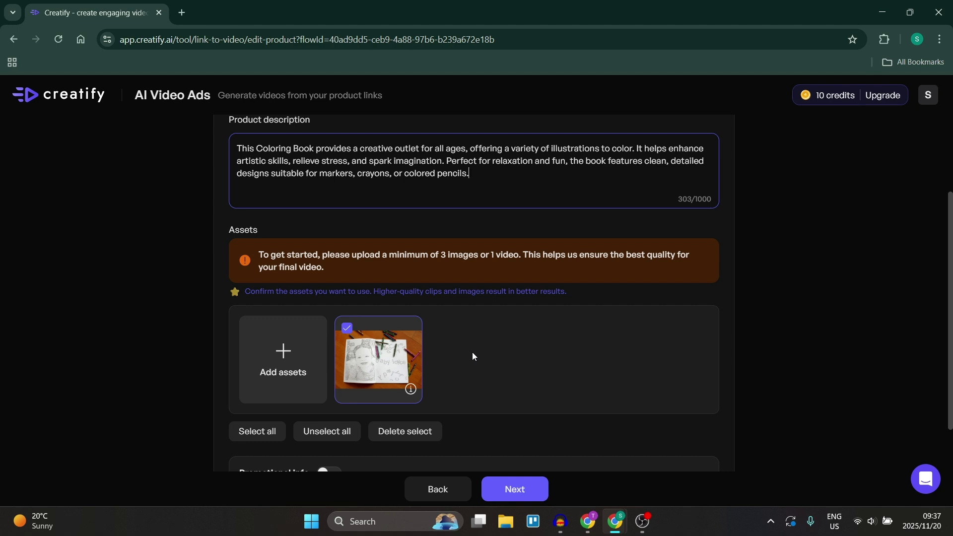
{"action": "scroll", "coordinate": [472, 353], "scroll_direction": "down", "scroll_amount": 2}
{"action": "scroll", "coordinate": [472, 352], "scroll_direction": "up", "scroll_amount": 2}
{"action": "scroll", "coordinate": [472, 356], "scroll_direction": "down", "scroll_amount": 1}
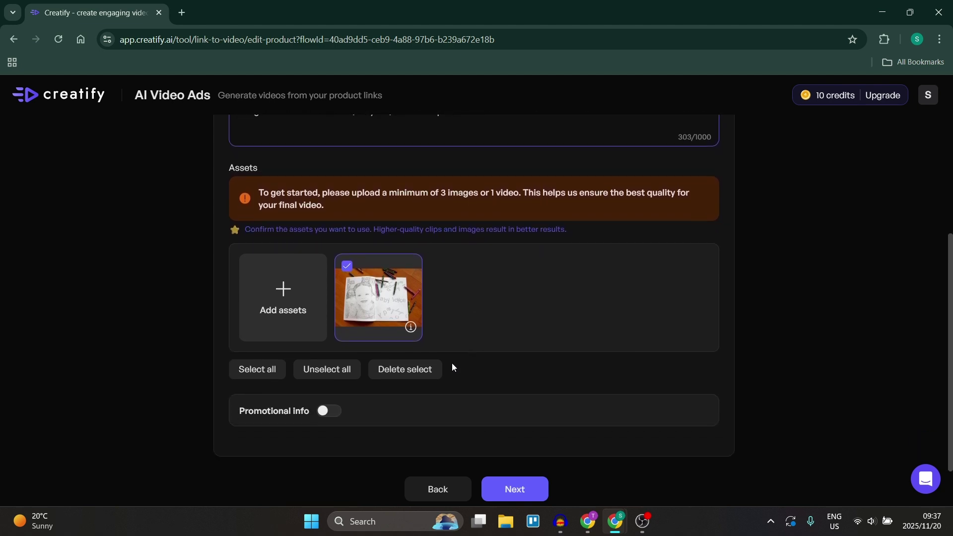
{"action": "left_click", "coordinate": [326, 412]}
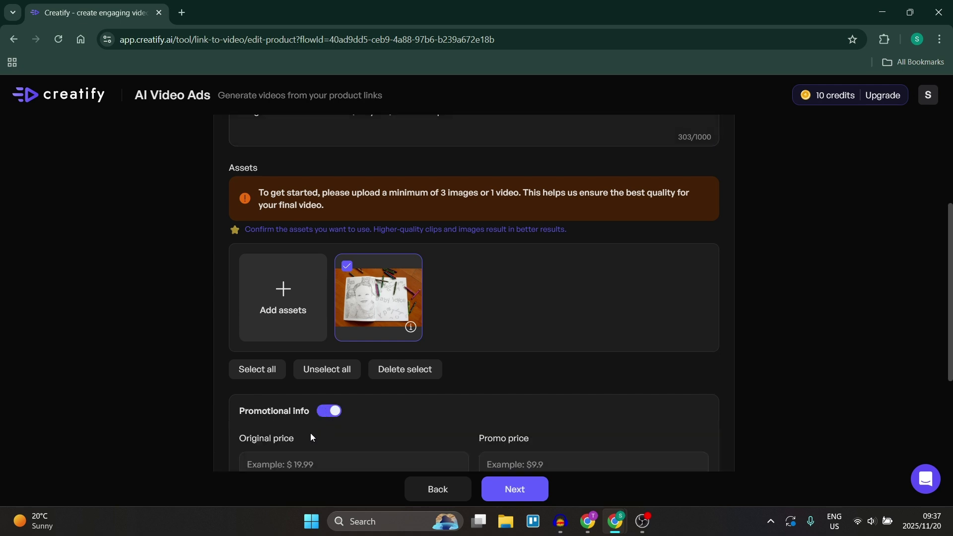
{"action": "scroll", "coordinate": [403, 430], "scroll_direction": "down", "scroll_amount": 3}
{"action": "left_click", "coordinate": [340, 283]}
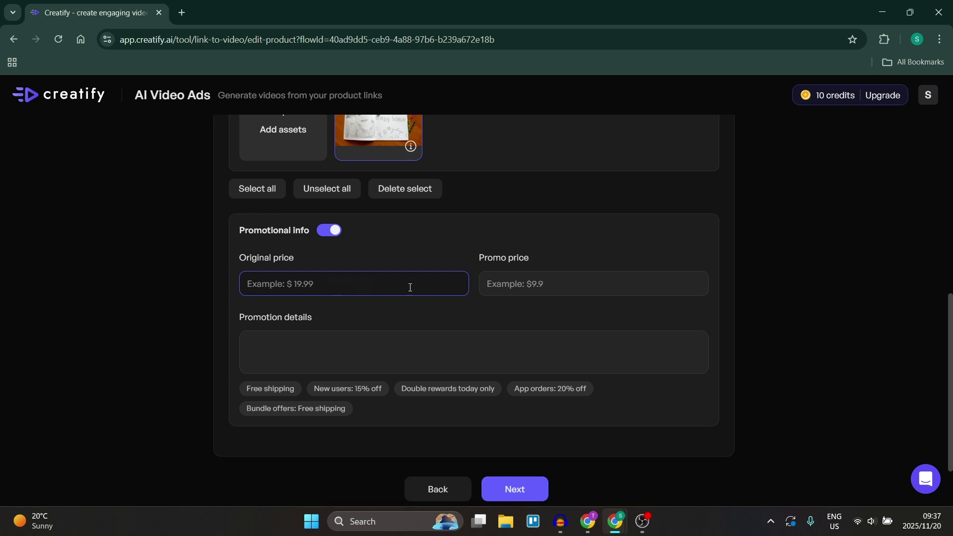
{"action": "left_click", "coordinate": [353, 341]}
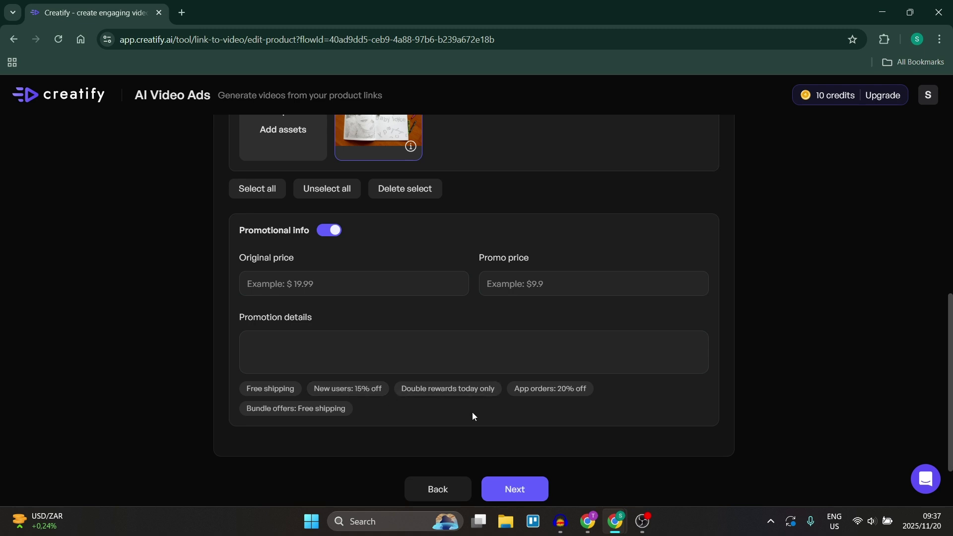
{"action": "left_click", "coordinate": [336, 232]}
Step: Check the product details and selected image assets, and continue to the video settings
{"action": "scroll", "coordinate": [426, 368], "scroll_direction": "up", "scroll_amount": 1}
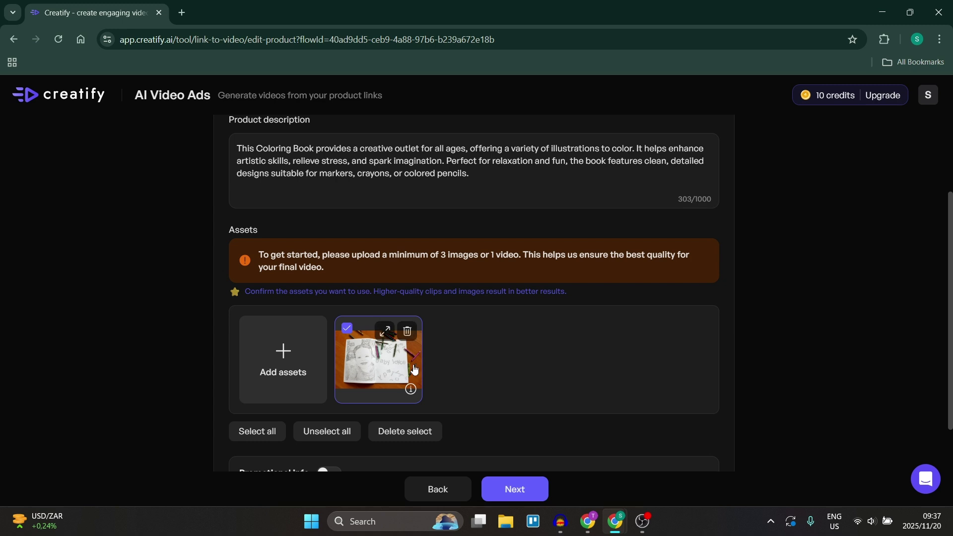
{"action": "scroll", "coordinate": [475, 345], "scroll_direction": "up", "scroll_amount": 1}
{"action": "scroll", "coordinate": [476, 347], "scroll_direction": "up", "scroll_amount": 1}
{"action": "scroll", "coordinate": [484, 387], "scroll_direction": "down", "scroll_amount": 3}
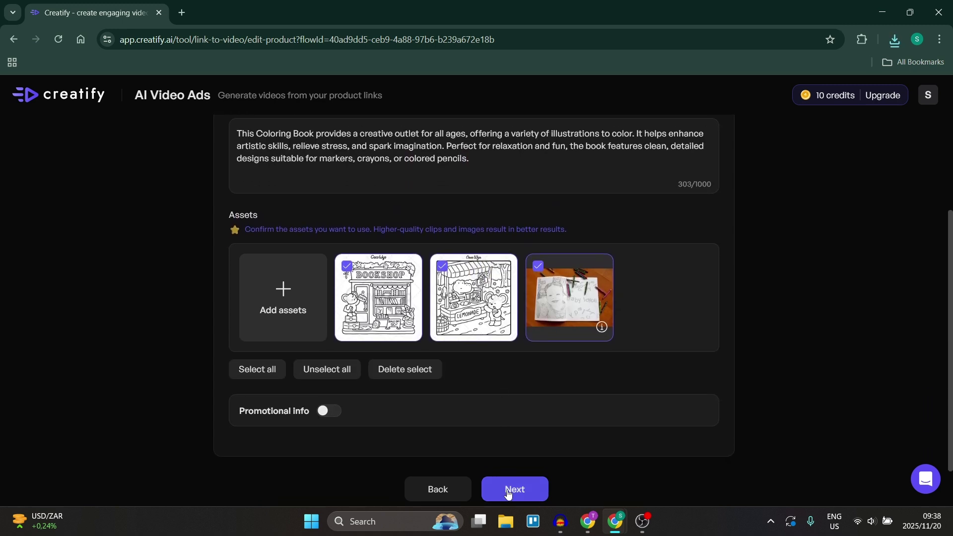
{"action": "left_click", "coordinate": [508, 490]}
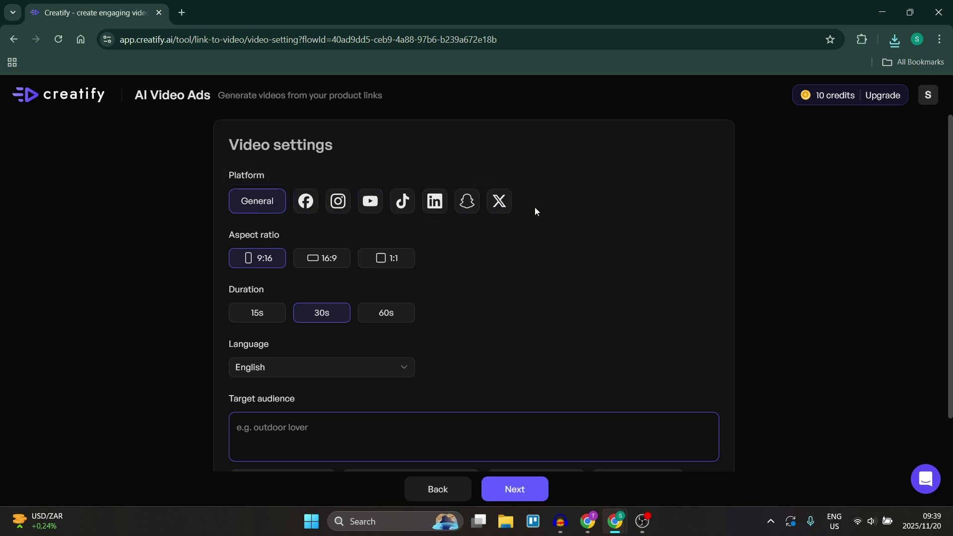
Step: Set the platform to Instagram and the target audience to "Moms and dads with toddlers.", and continue to the scripts
{"action": "left_click", "coordinate": [339, 203]}
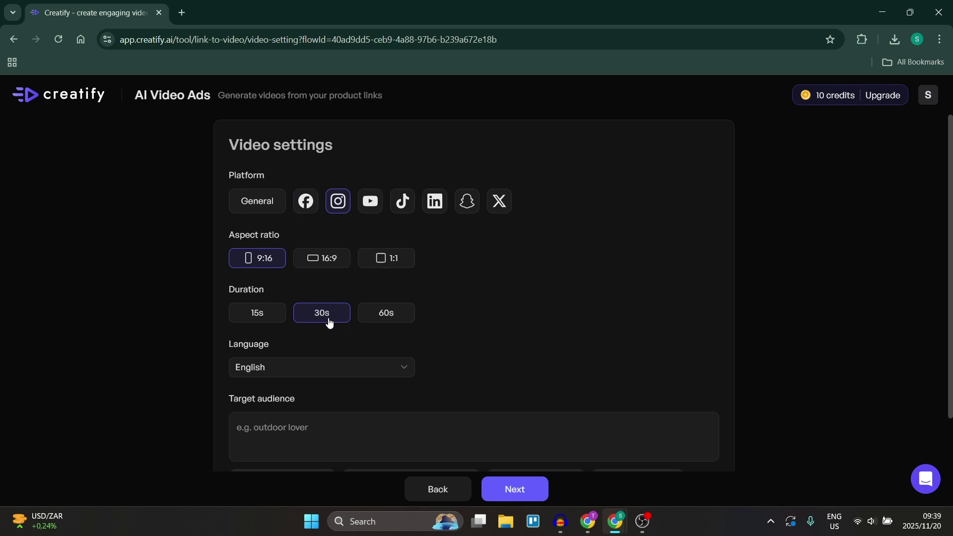
{"action": "scroll", "coordinate": [308, 320], "scroll_direction": "down", "scroll_amount": 2}
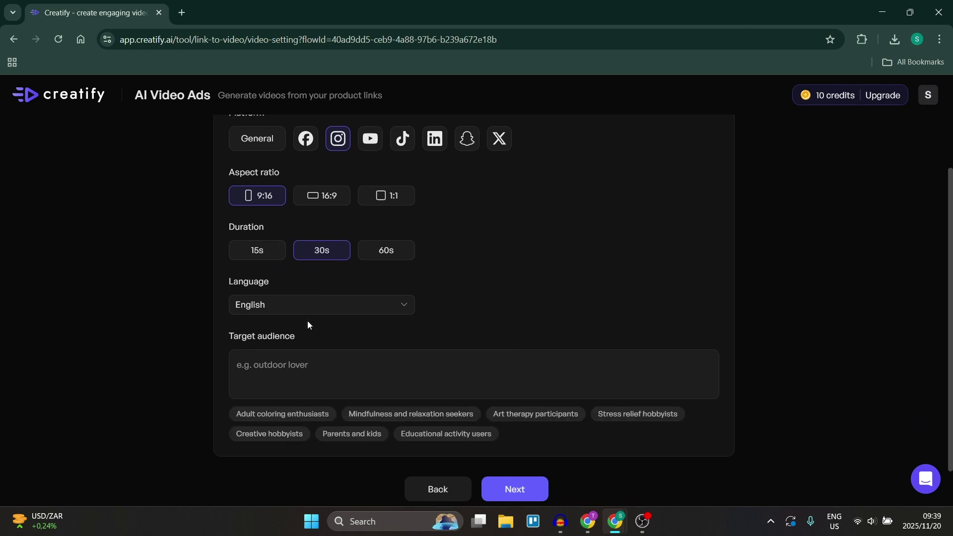
{"action": "left_click", "coordinate": [287, 305]}
{"action": "scroll", "coordinate": [343, 268], "scroll_direction": "down", "scroll_amount": 3}
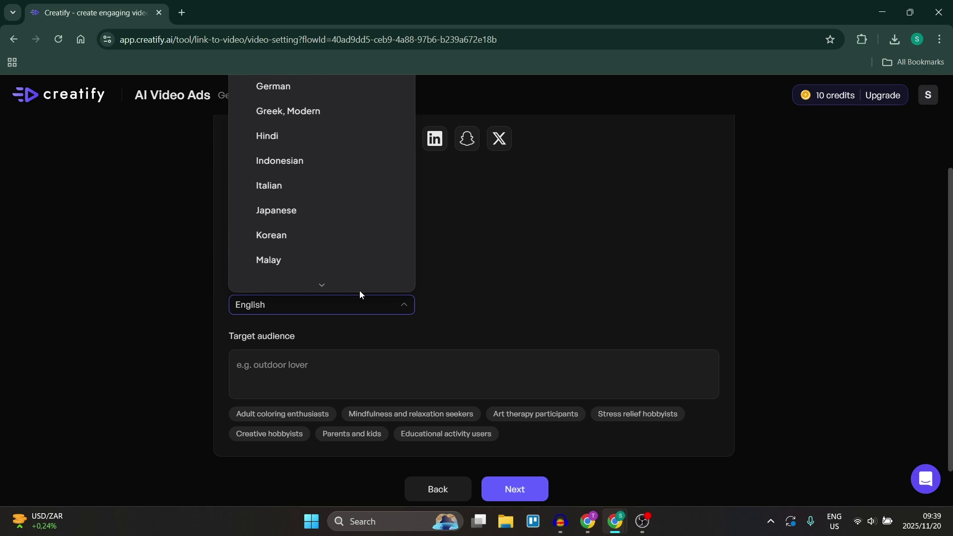
{"action": "left_click", "coordinate": [539, 233]}
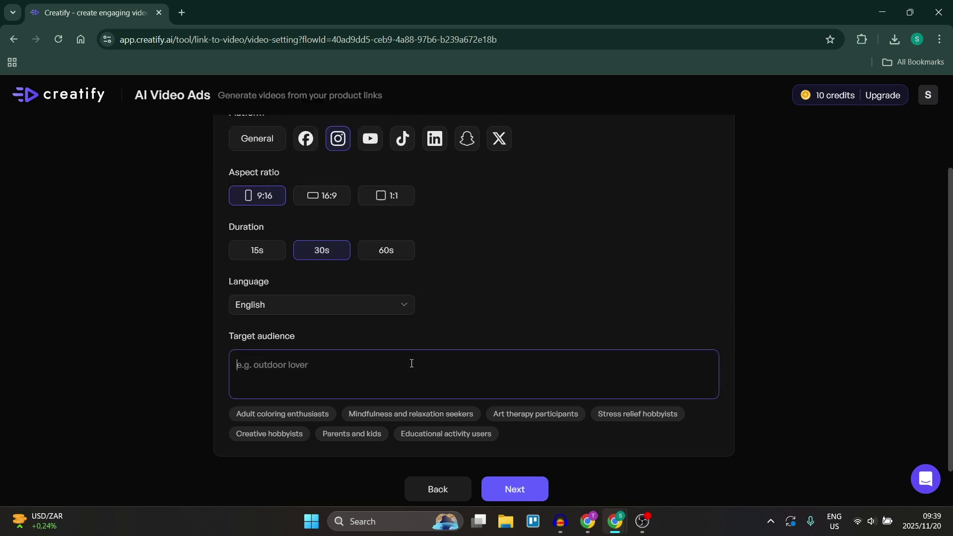
{"action": "type", "text": "Moms and dads with toddlers."}
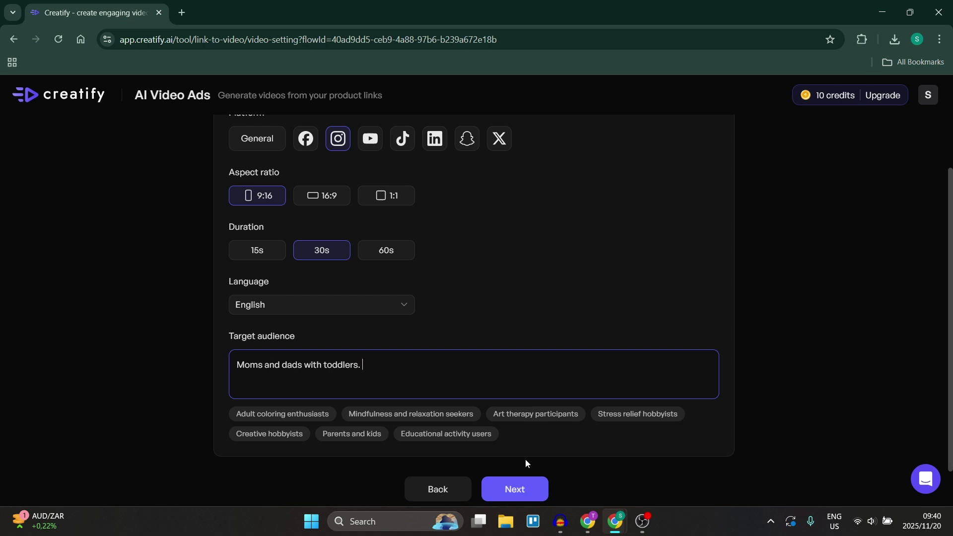
{"action": "left_click", "coordinate": [519, 488]}
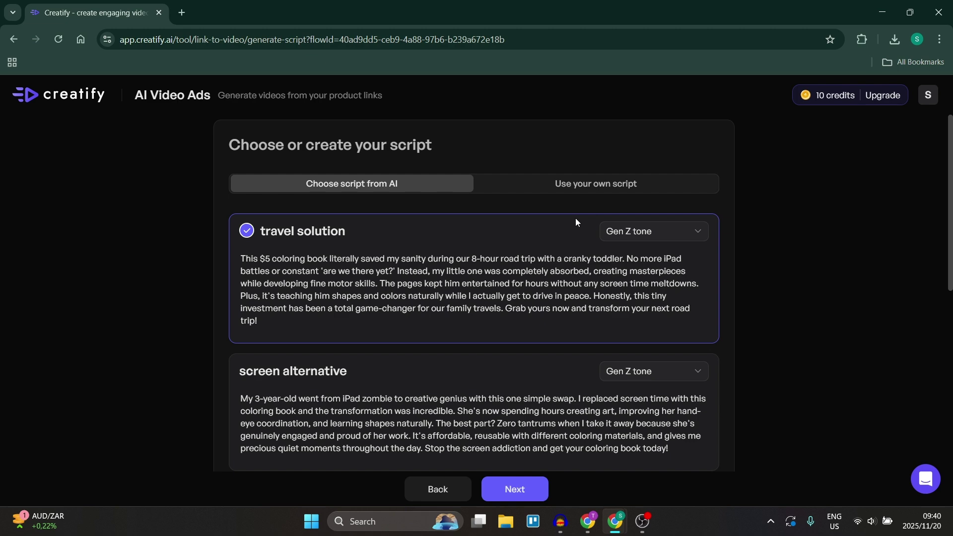
Step: Change the "screen alternative" script to Super Casual tone, choose it for the video and continue to the avatars
{"action": "scroll", "coordinate": [530, 302], "scroll_direction": "down", "scroll_amount": 9}
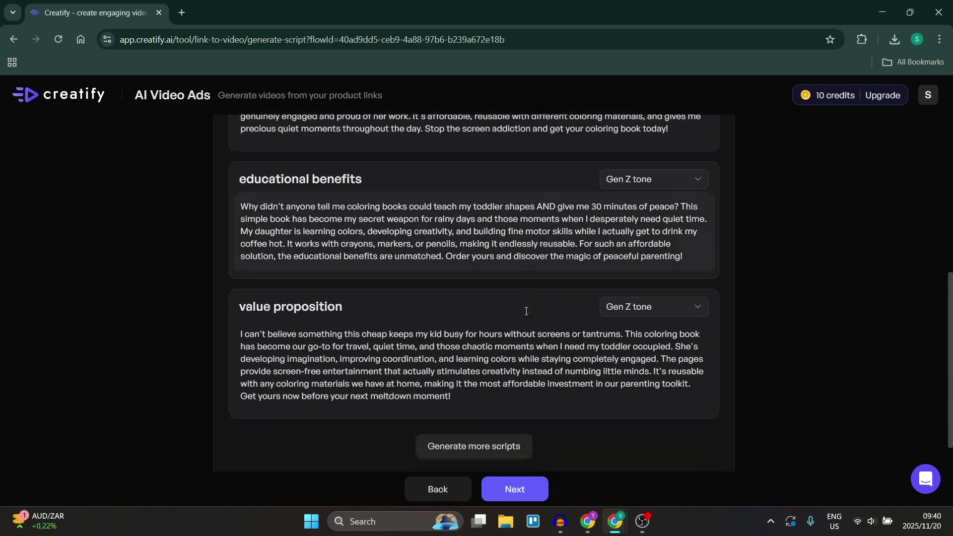
{"action": "scroll", "coordinate": [511, 338], "scroll_direction": "up", "scroll_amount": 10}
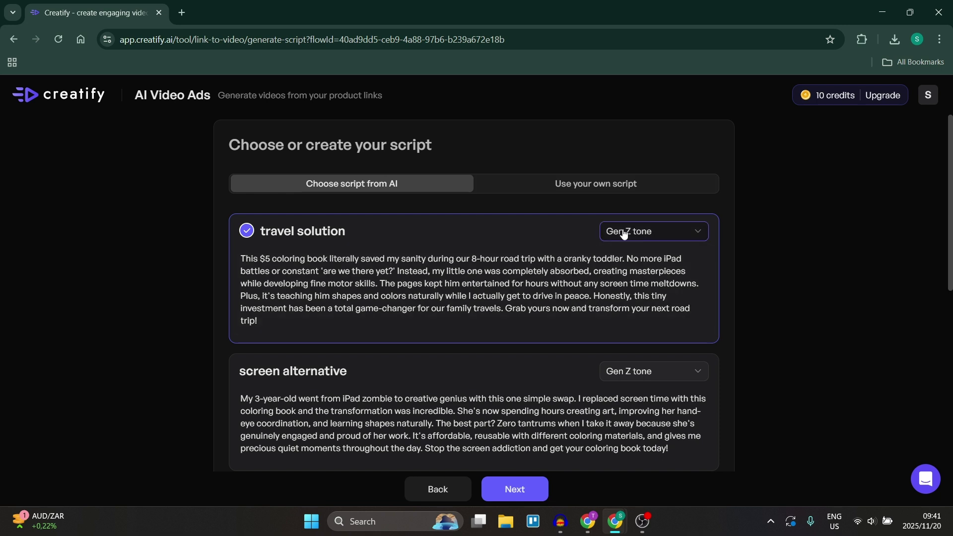
{"action": "left_click", "coordinate": [663, 237]}
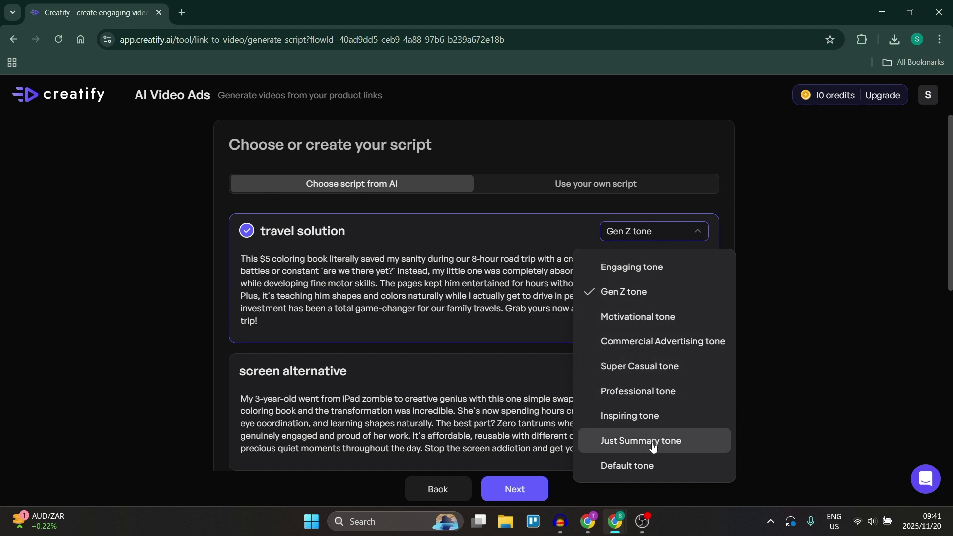
{"action": "scroll", "coordinate": [742, 357], "scroll_direction": "down", "scroll_amount": 4}
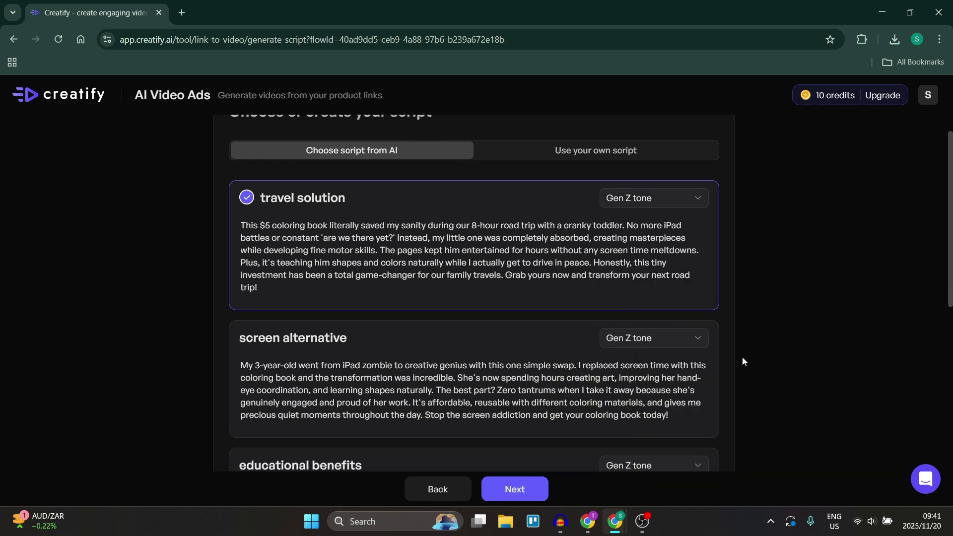
{"action": "left_click", "coordinate": [645, 186]}
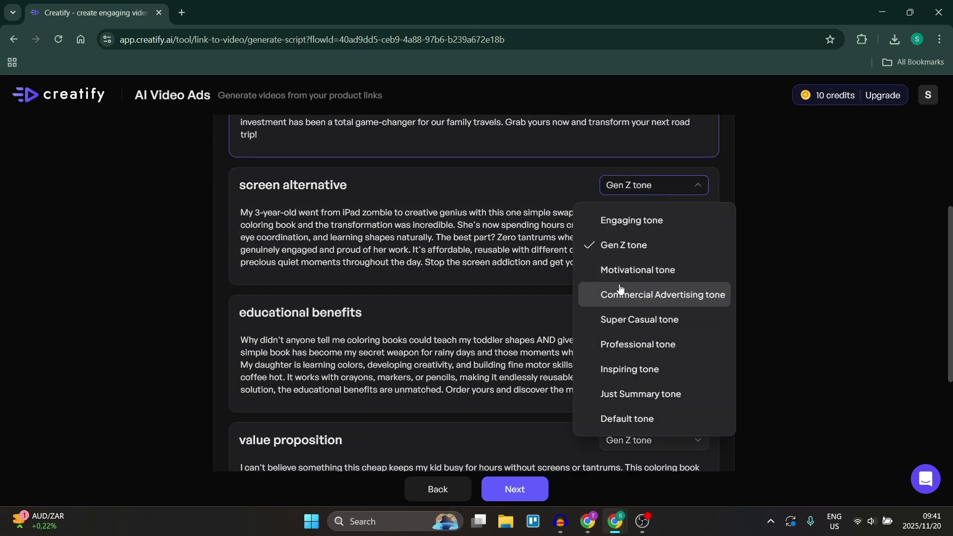
{"action": "left_click", "coordinate": [615, 320]}
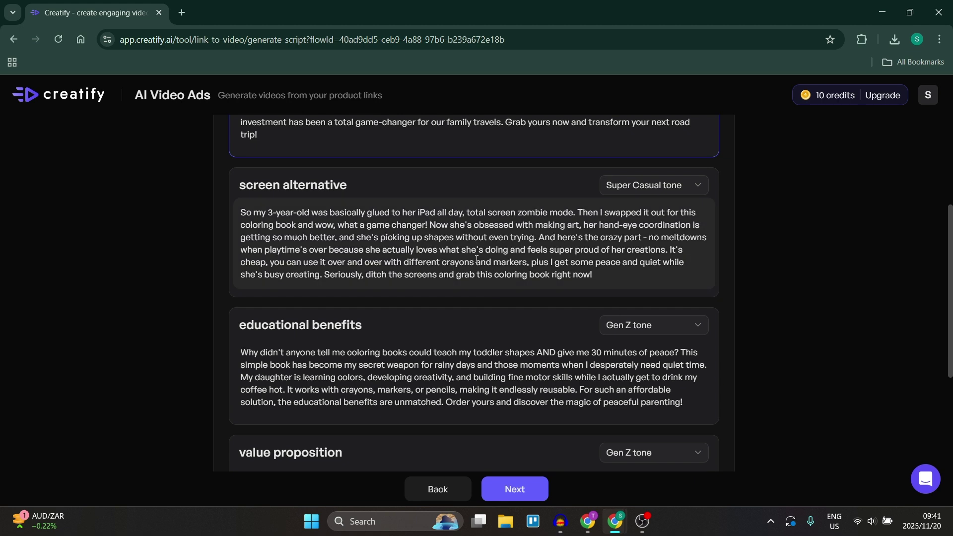
{"action": "left_click", "coordinate": [476, 259]}
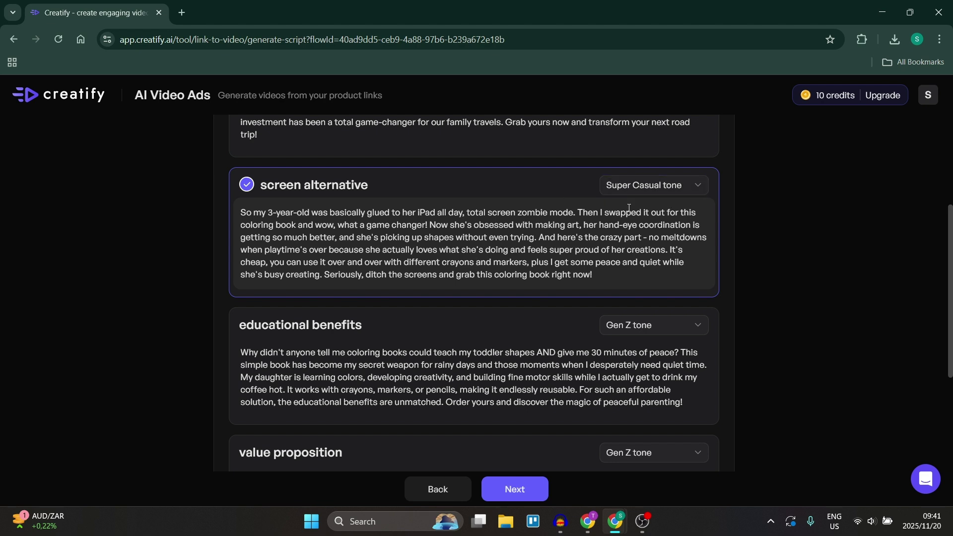
{"action": "scroll", "coordinate": [513, 378], "scroll_direction": "down", "scroll_amount": 4}
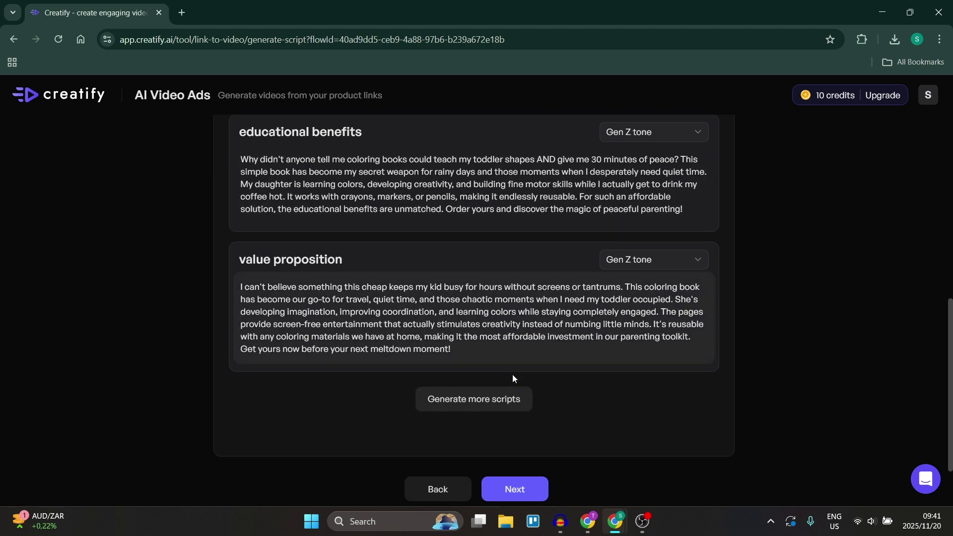
{"action": "left_click", "coordinate": [510, 493]}
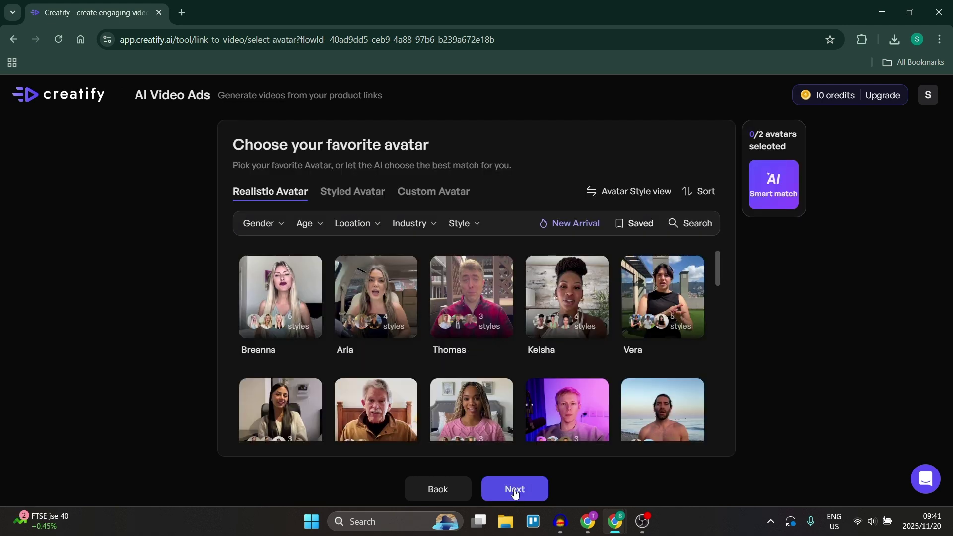
Step: Browse the realistic, styled and custom avatar collections, and return to the realistic avatars
{"action": "scroll", "coordinate": [491, 347], "scroll_direction": "down", "scroll_amount": 8}
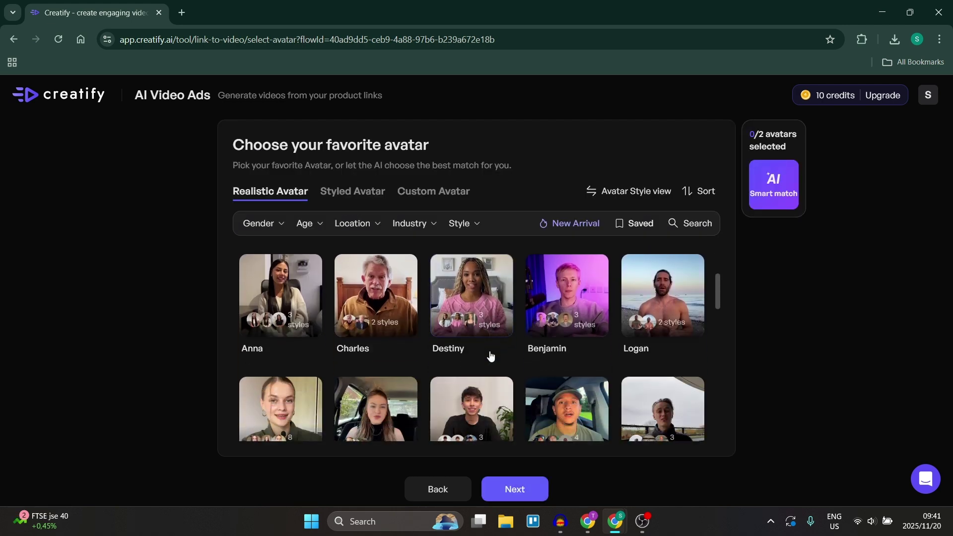
{"action": "scroll", "coordinate": [488, 358], "scroll_direction": "down", "scroll_amount": 15}
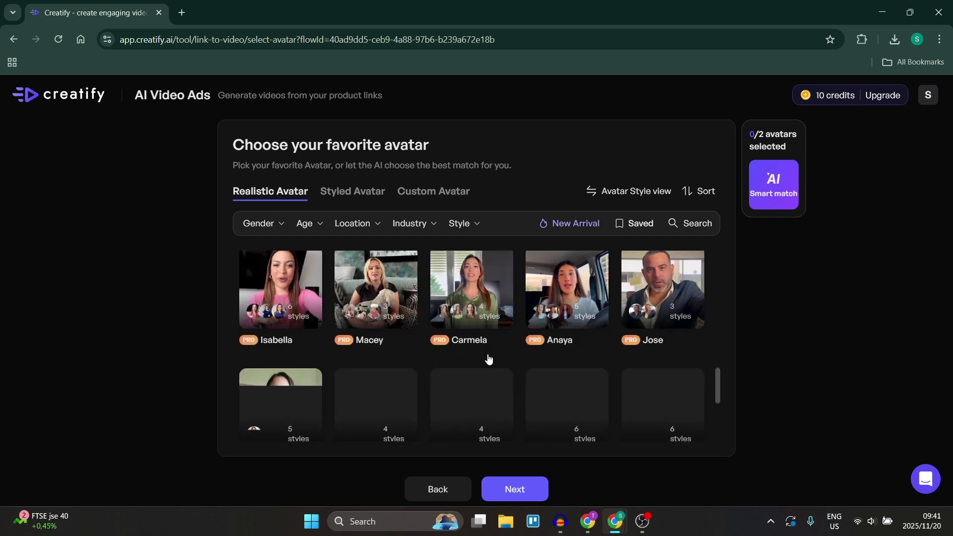
{"action": "scroll", "coordinate": [490, 367], "scroll_direction": "up", "scroll_amount": 20}
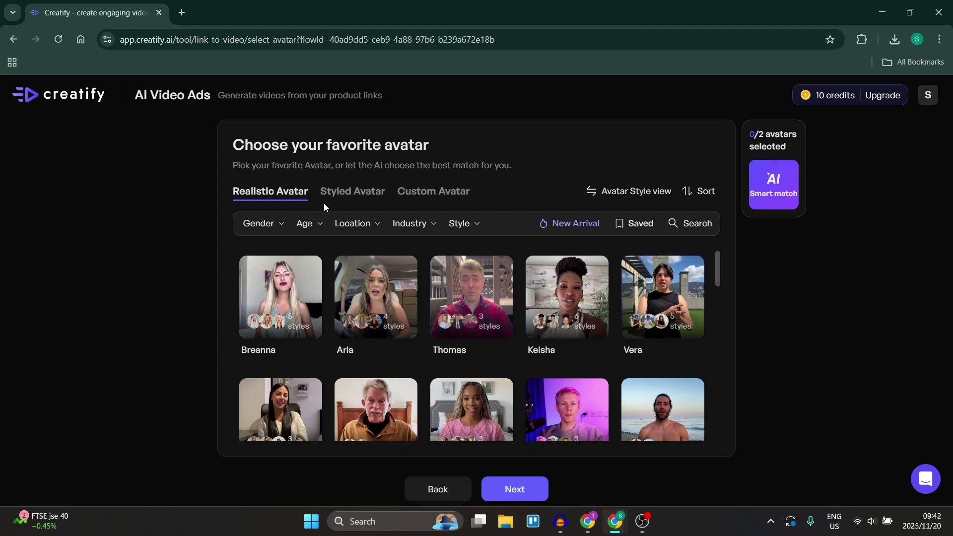
{"action": "left_click", "coordinate": [353, 198]}
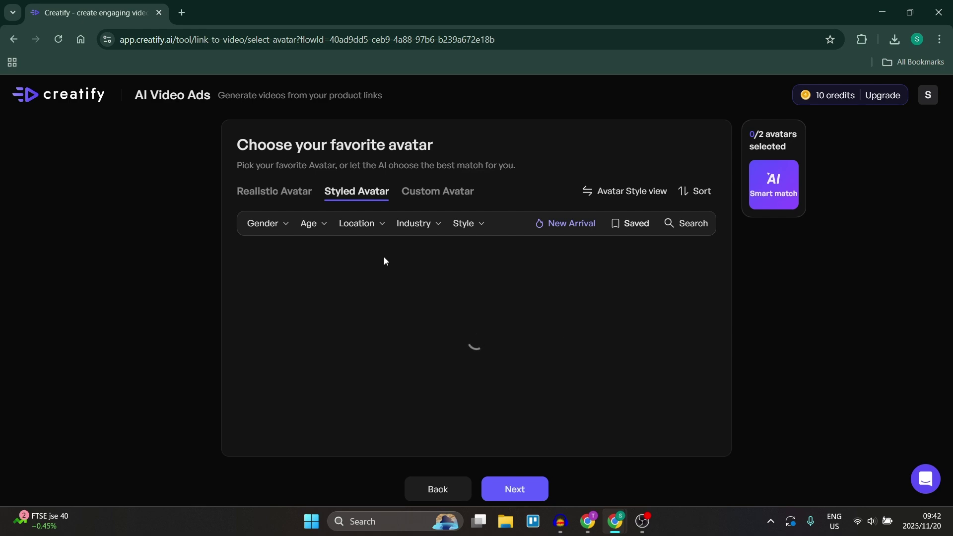
{"action": "scroll", "coordinate": [532, 351], "scroll_direction": "down", "scroll_amount": 5}
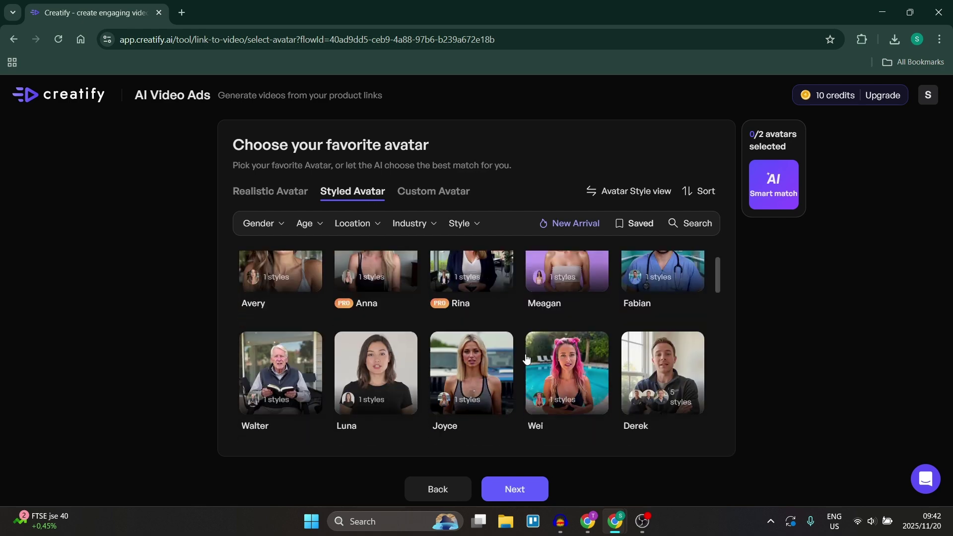
{"action": "scroll", "coordinate": [478, 389], "scroll_direction": "up", "scroll_amount": 5}
{"action": "left_click", "coordinate": [415, 196]}
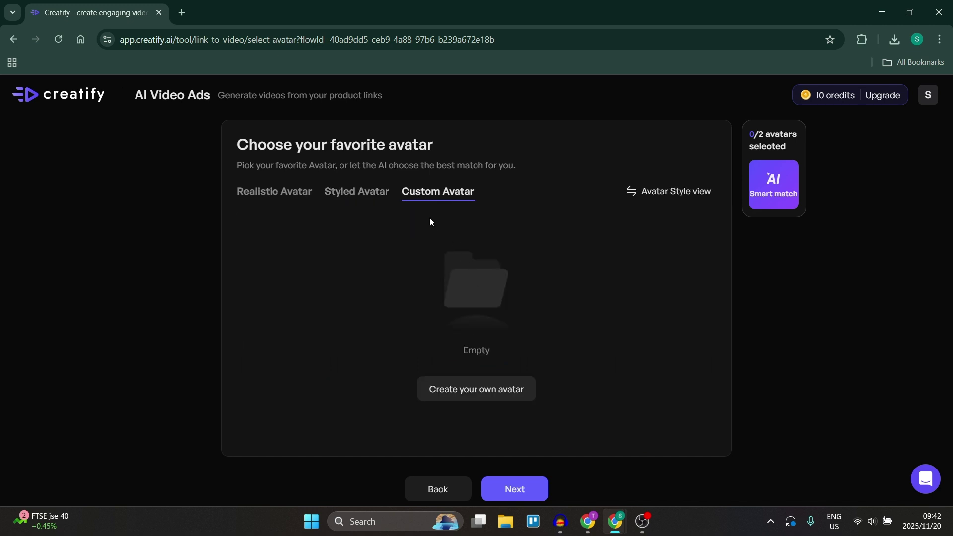
{"action": "left_click", "coordinate": [291, 194]}
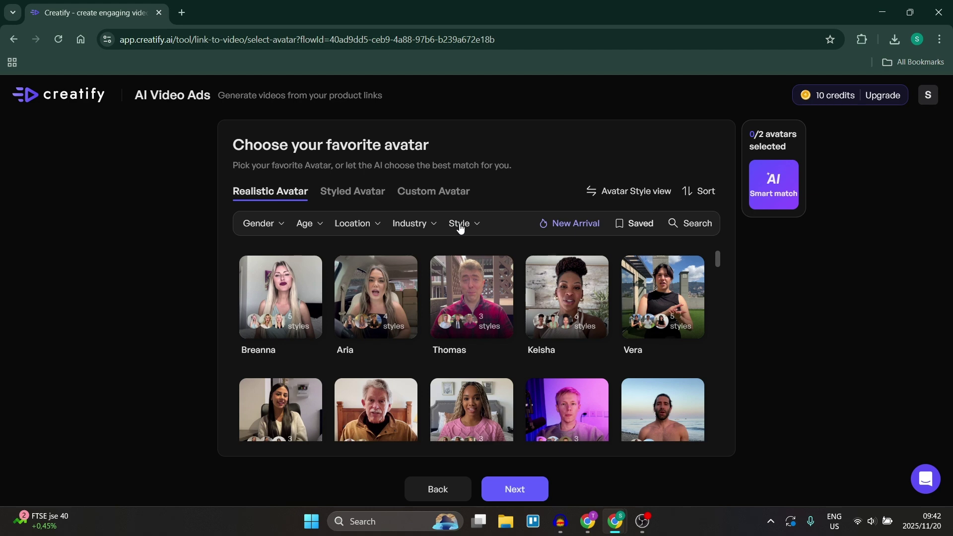
Step: Look at the available styles of the realistic avatar Milena, and return to the avatar list
{"action": "scroll", "coordinate": [489, 357], "scroll_direction": "down", "scroll_amount": 9}
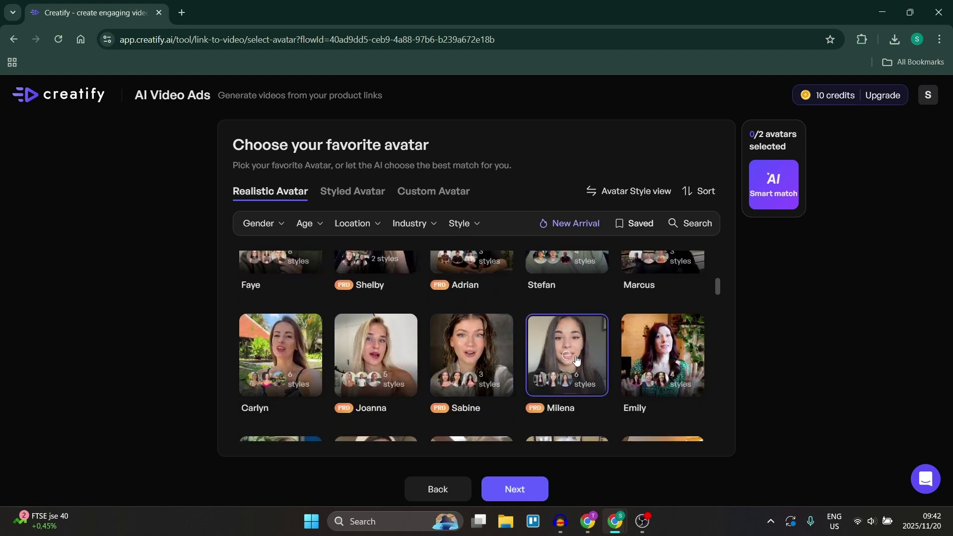
{"action": "left_click", "coordinate": [569, 348]}
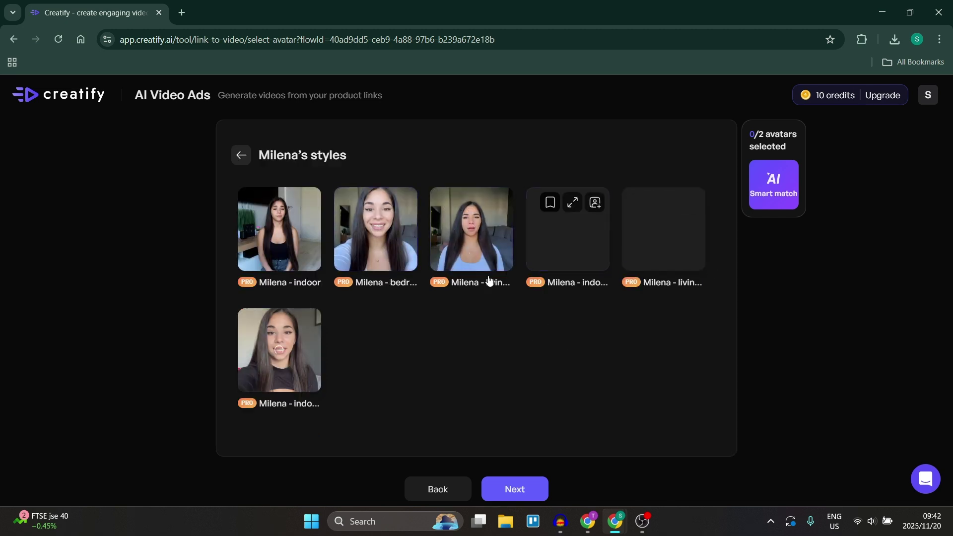
{"action": "mouse_move", "coordinate": [648, 246]}
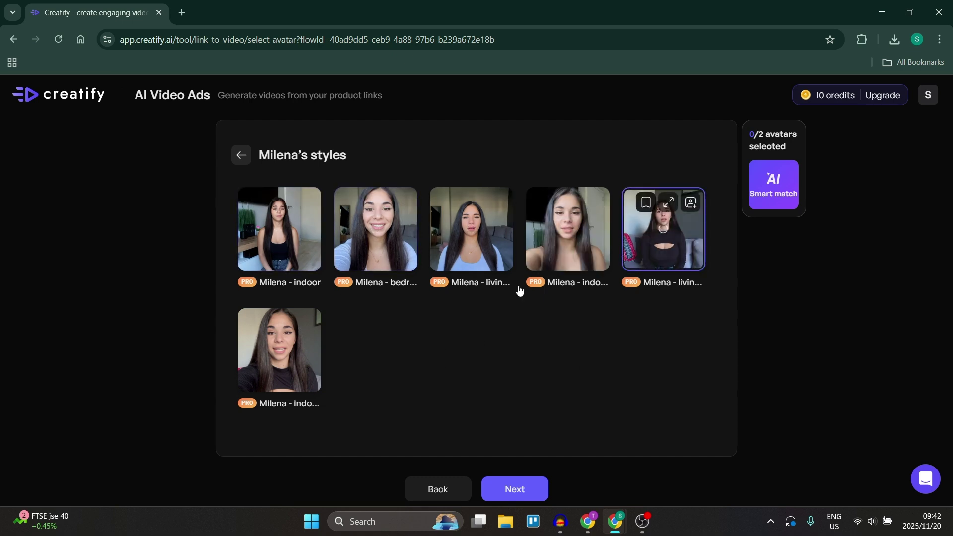
{"action": "left_click", "coordinate": [241, 155]}
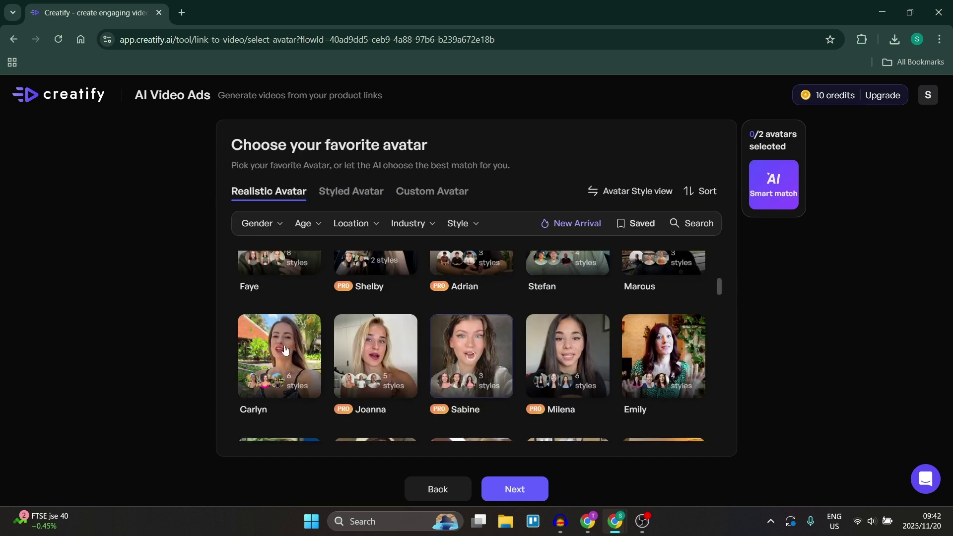
Step: Choose the "Emily - indoor 2" avatar style for the video and continue to the generated video previews
{"action": "left_click", "coordinate": [640, 342]}
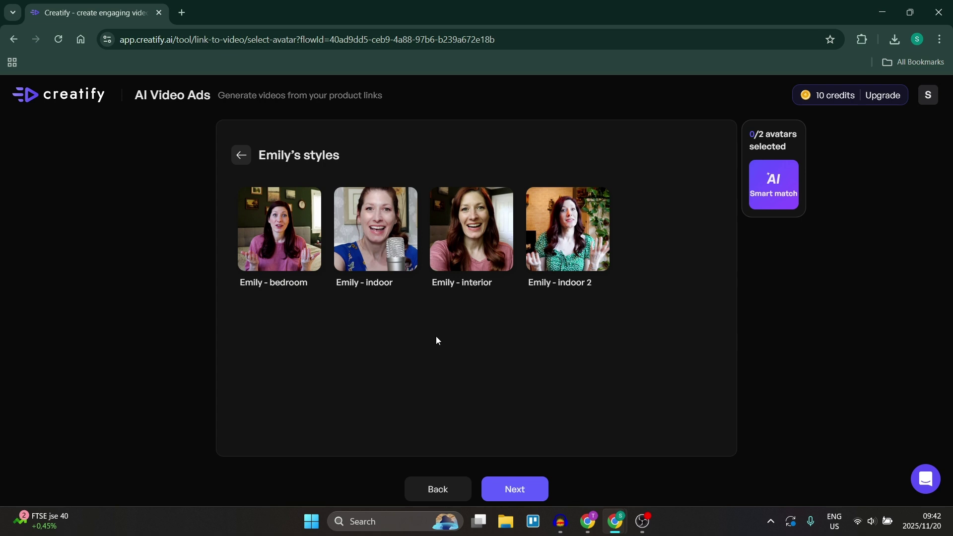
{"action": "mouse_move", "coordinate": [561, 249]}
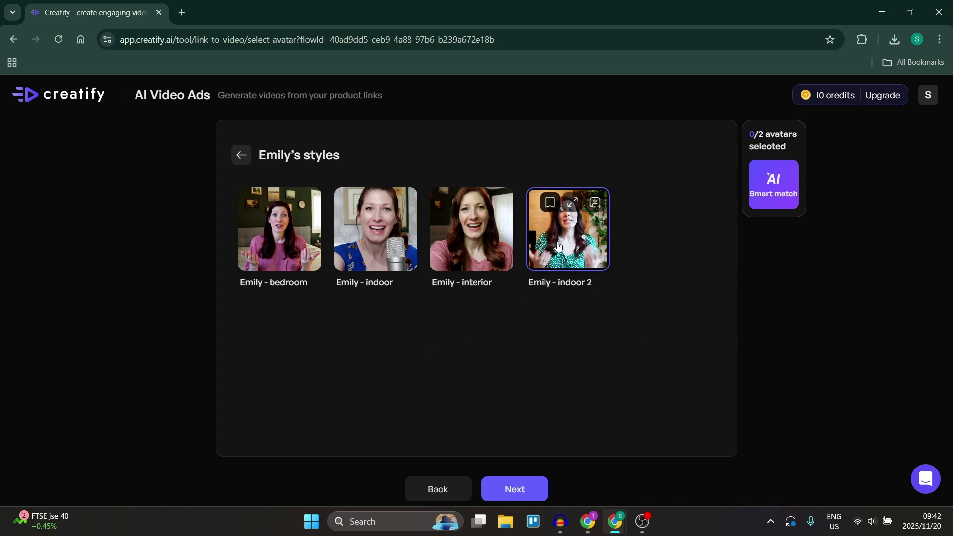
{"action": "left_click", "coordinate": [562, 251]}
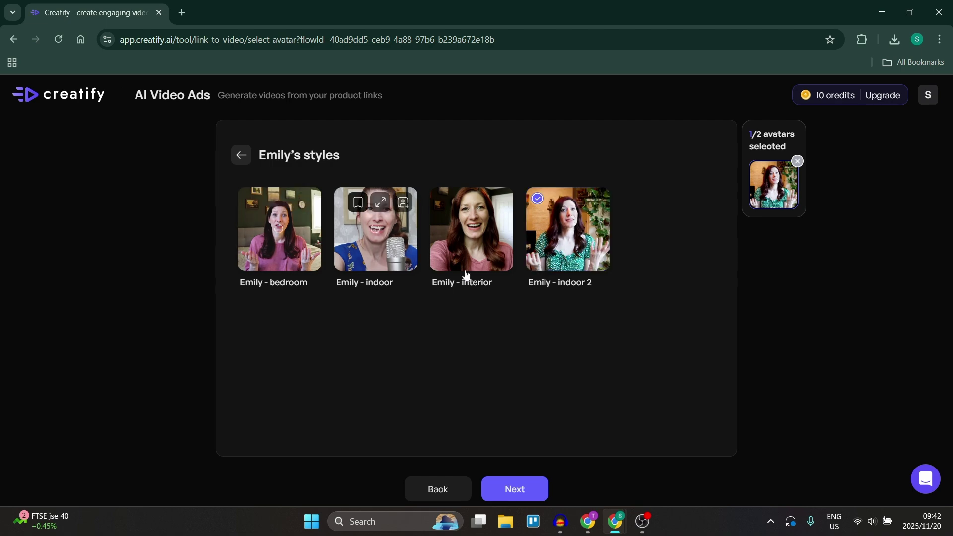
{"action": "left_click", "coordinate": [513, 497]}
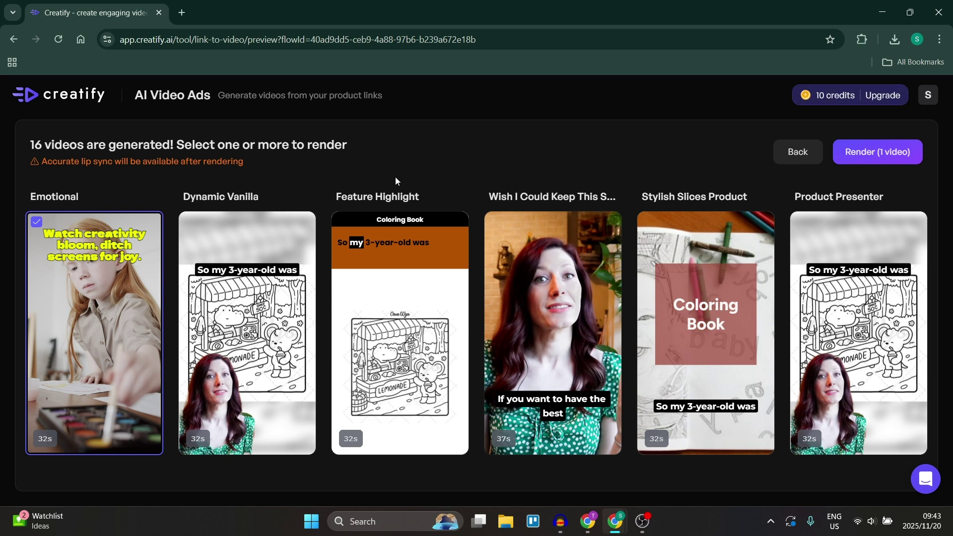
Step: Play part of the Emotional video preview, dismissing the notice about the non-final video, and stop the playback
{"action": "mouse_move", "coordinate": [410, 341]}
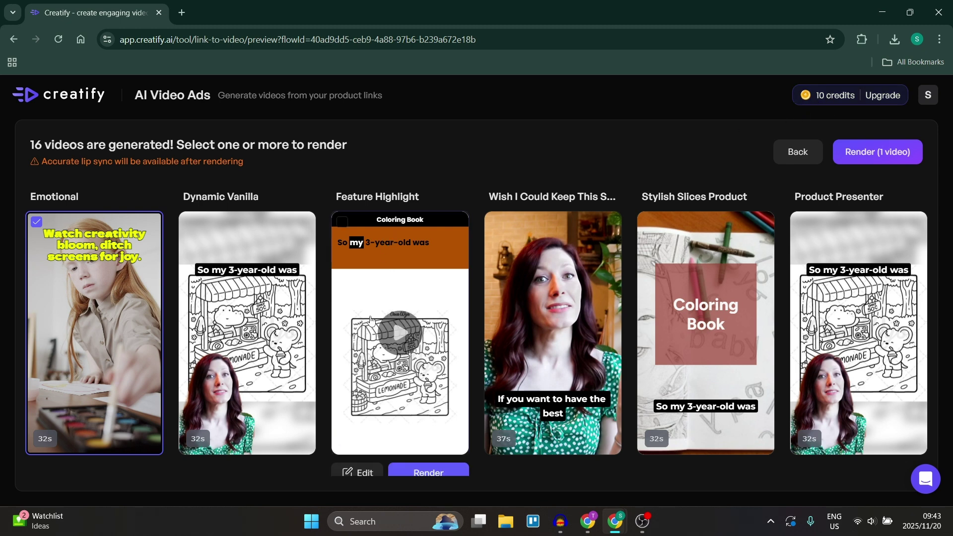
{"action": "scroll", "coordinate": [370, 319], "scroll_direction": "down", "scroll_amount": 2}
{"action": "scroll", "coordinate": [407, 338], "scroll_direction": "up", "scroll_amount": 2}
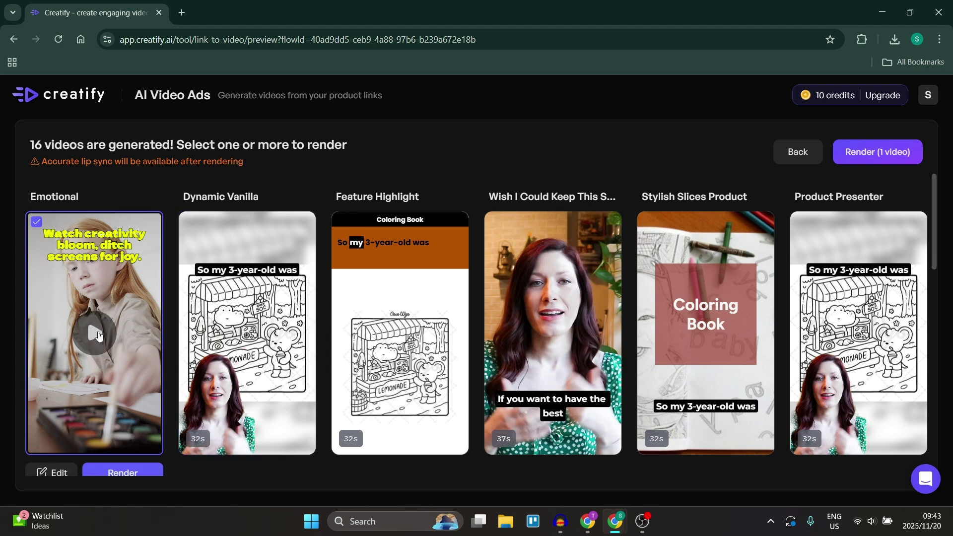
{"action": "left_click", "coordinate": [88, 320]}
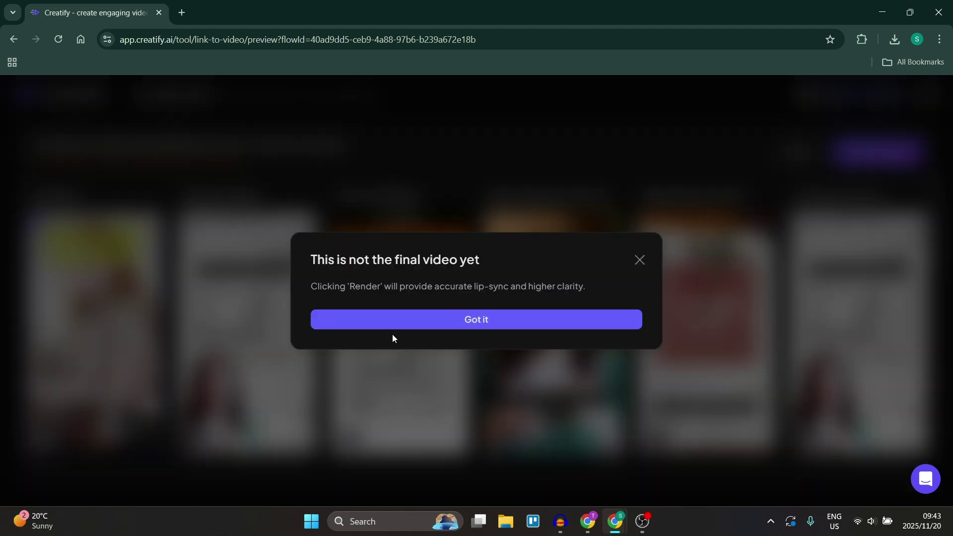
{"action": "left_click", "coordinate": [469, 320]}
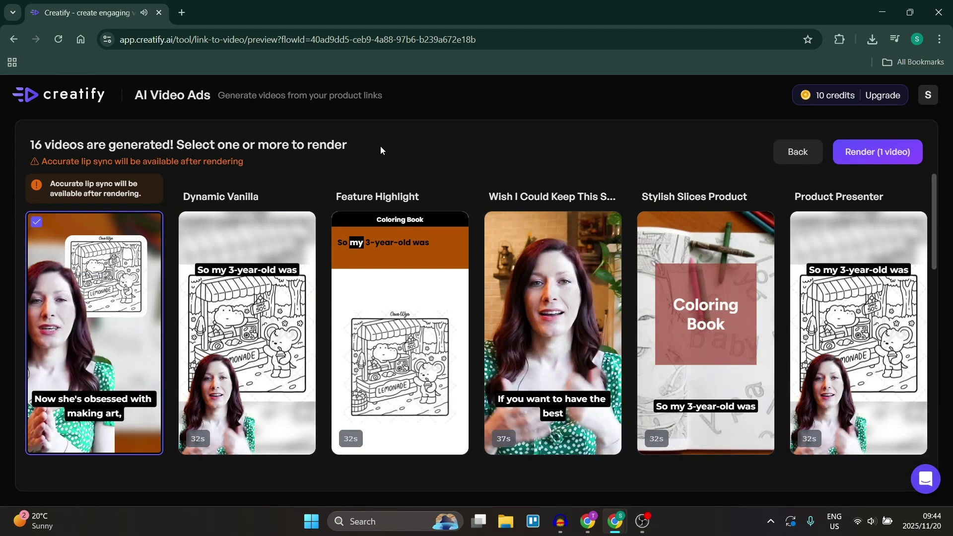
{"action": "left_click", "coordinate": [104, 335]}
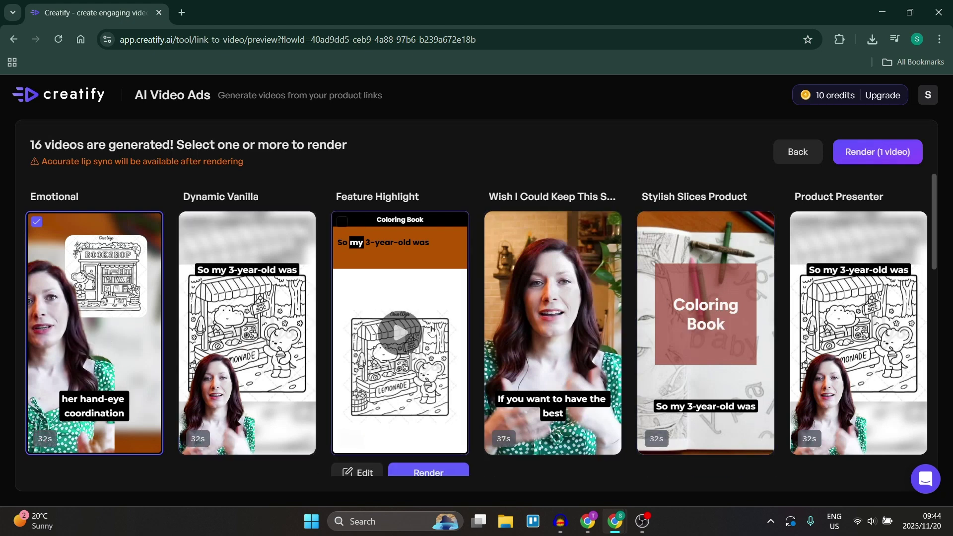
Step: Render the Feature Highlight video, choosing to stay on the page
{"action": "scroll", "coordinate": [509, 331], "scroll_direction": "down", "scroll_amount": 1}
{"action": "scroll", "coordinate": [469, 350], "scroll_direction": "up", "scroll_amount": 1}
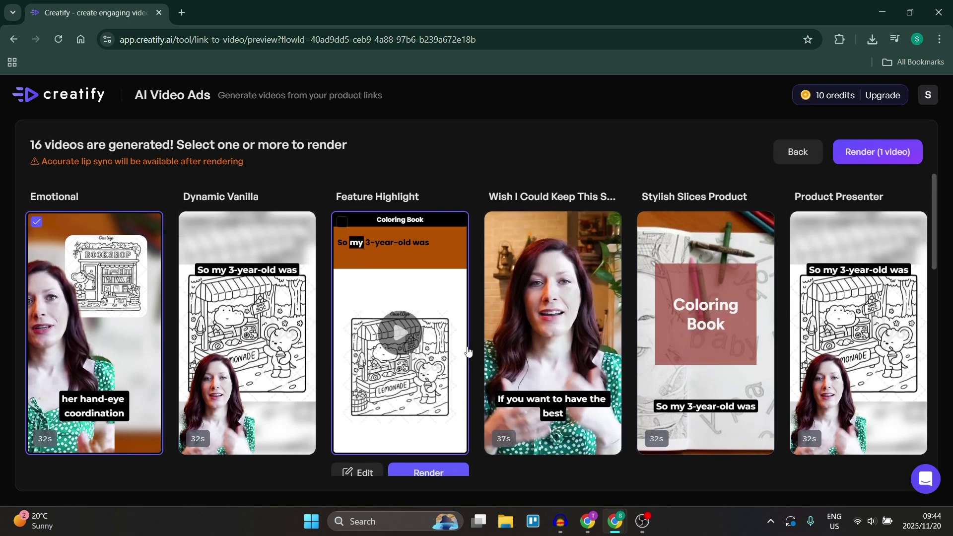
{"action": "scroll", "coordinate": [468, 352], "scroll_direction": "down", "scroll_amount": 4}
{"action": "scroll", "coordinate": [449, 357], "scroll_direction": "up", "scroll_amount": 3}
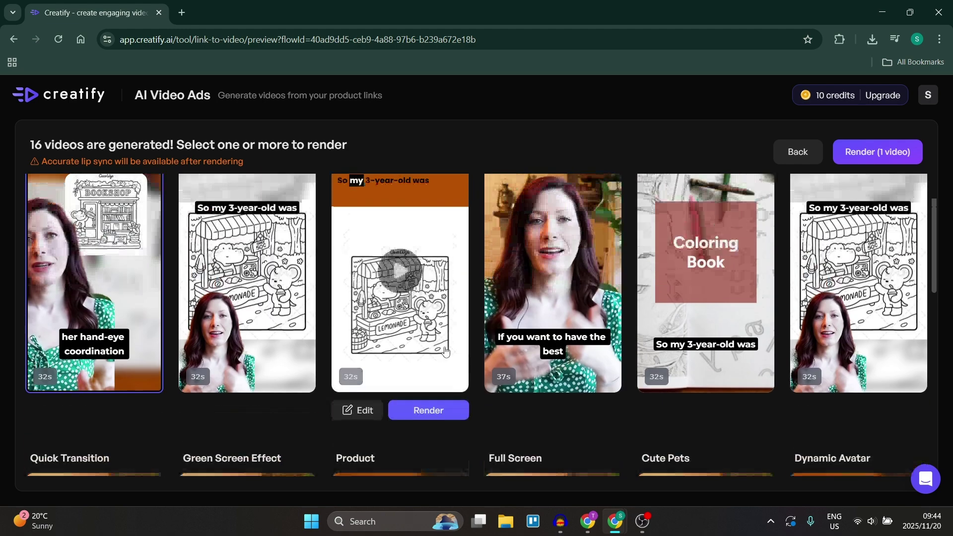
{"action": "left_click", "coordinate": [421, 413]}
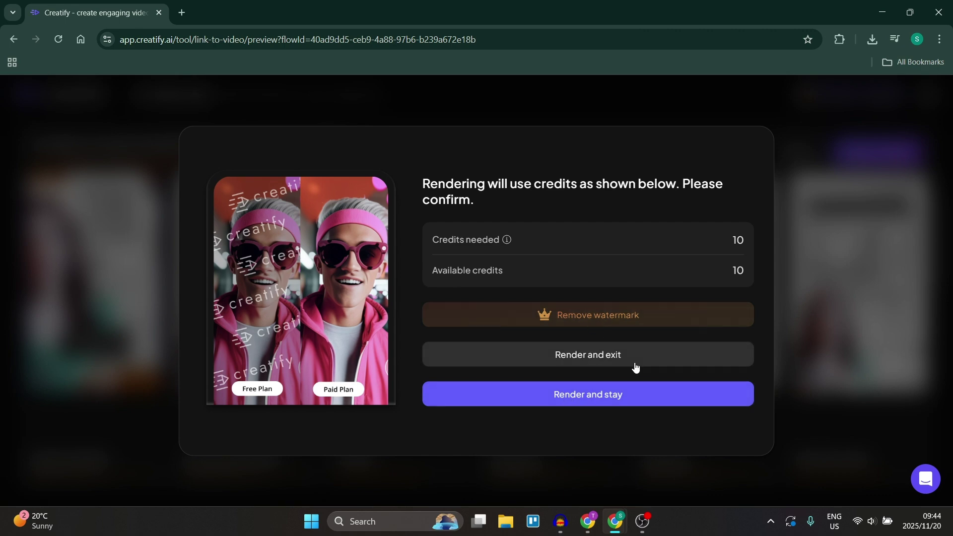
{"action": "left_click", "coordinate": [612, 395]}
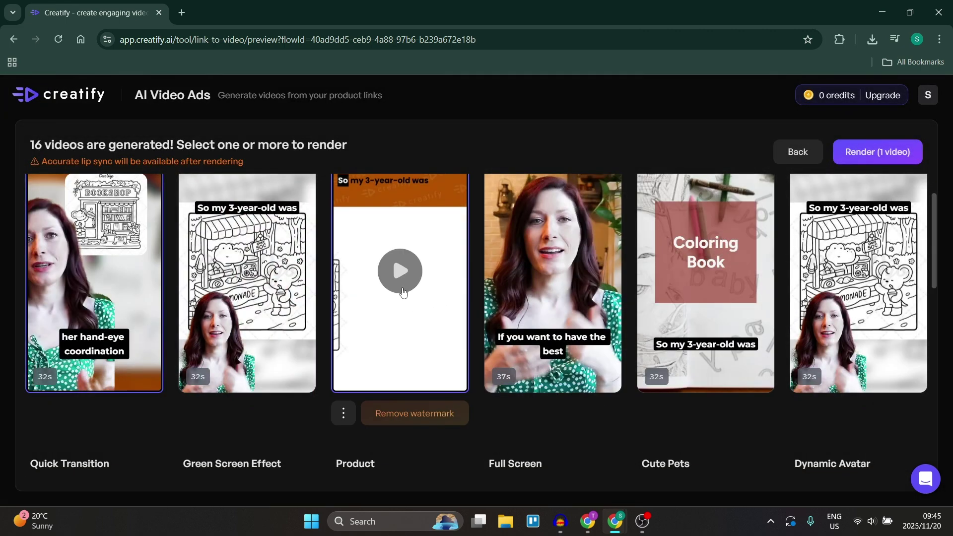
Step: Examine the rendered Feature Highlight video and the edit and render options of the "Wish I Could Keep This" video
{"action": "scroll", "coordinate": [402, 292], "scroll_direction": "up", "scroll_amount": 1}
{"action": "scroll", "coordinate": [383, 278], "scroll_direction": "down", "scroll_amount": 1}
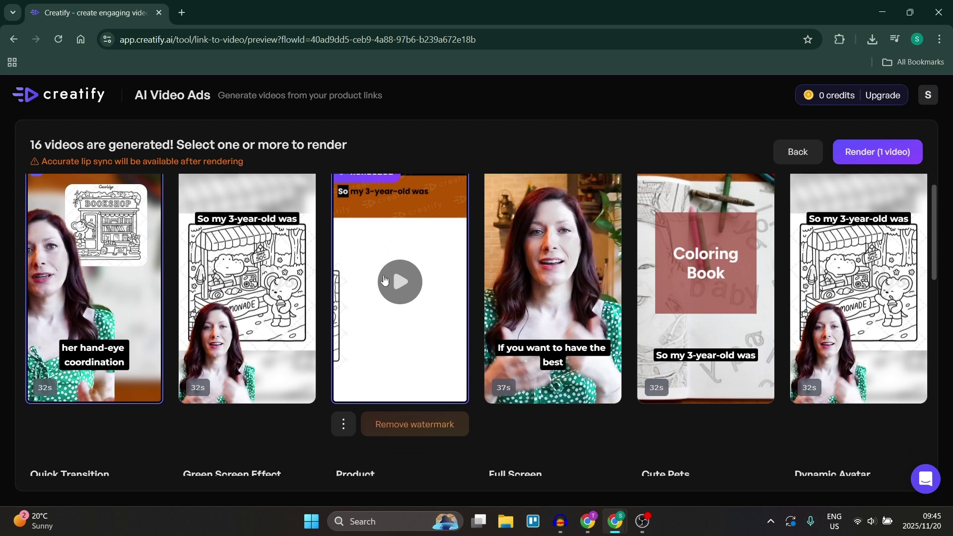
{"action": "scroll", "coordinate": [404, 250], "scroll_direction": "up", "scroll_amount": 1}
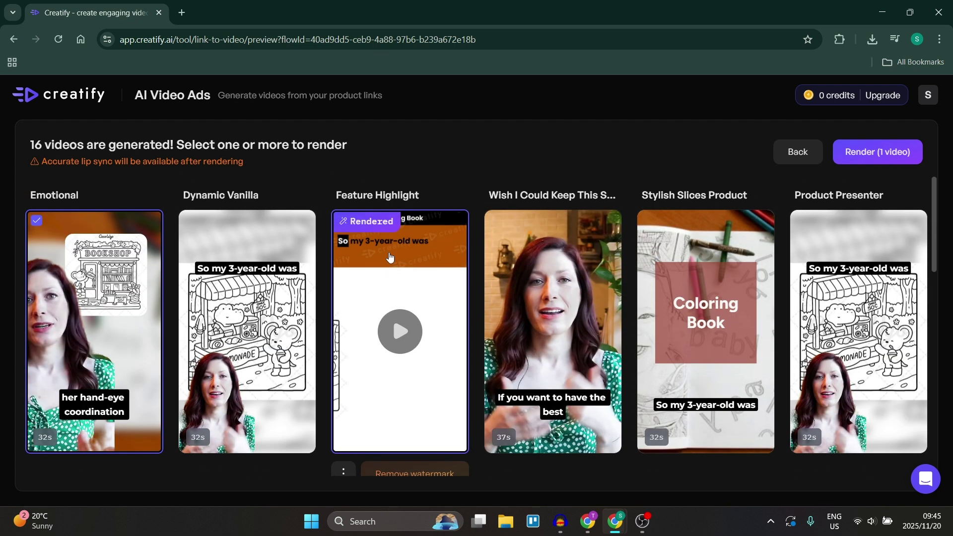
{"action": "scroll", "coordinate": [404, 250], "scroll_direction": "down", "scroll_amount": 1}
{"action": "mouse_move", "coordinate": [549, 336]}
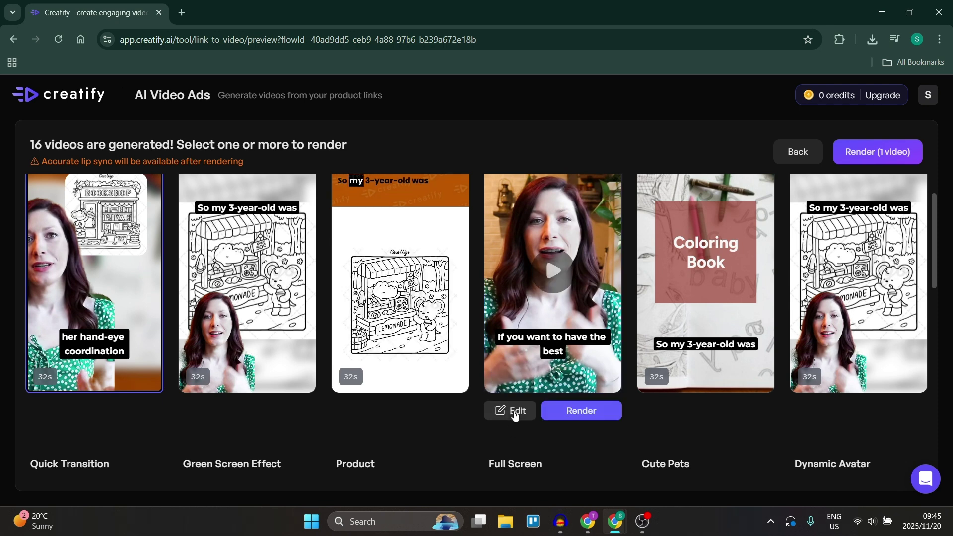
{"action": "scroll", "coordinate": [568, 319], "scroll_direction": "up", "scroll_amount": 1}
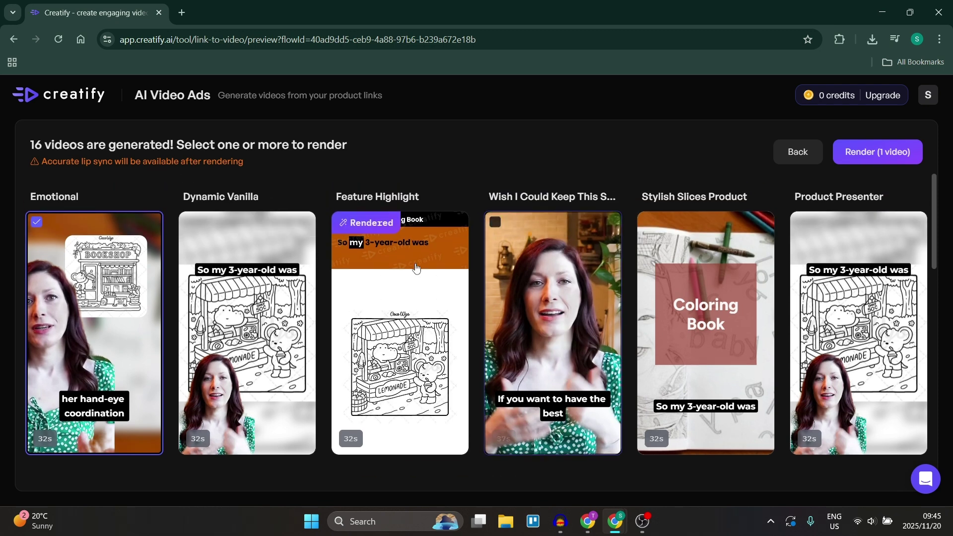
{"action": "scroll", "coordinate": [521, 377], "scroll_direction": "down", "scroll_amount": 1}
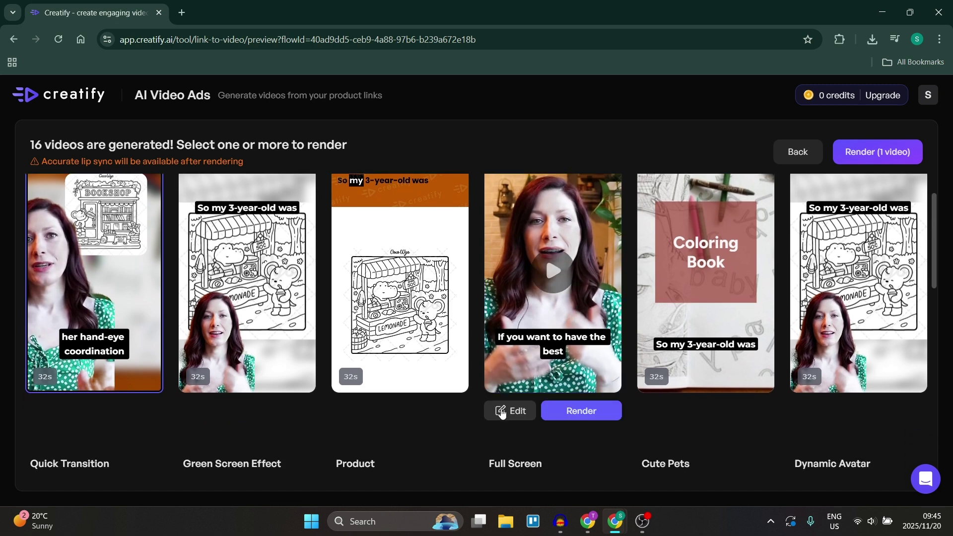